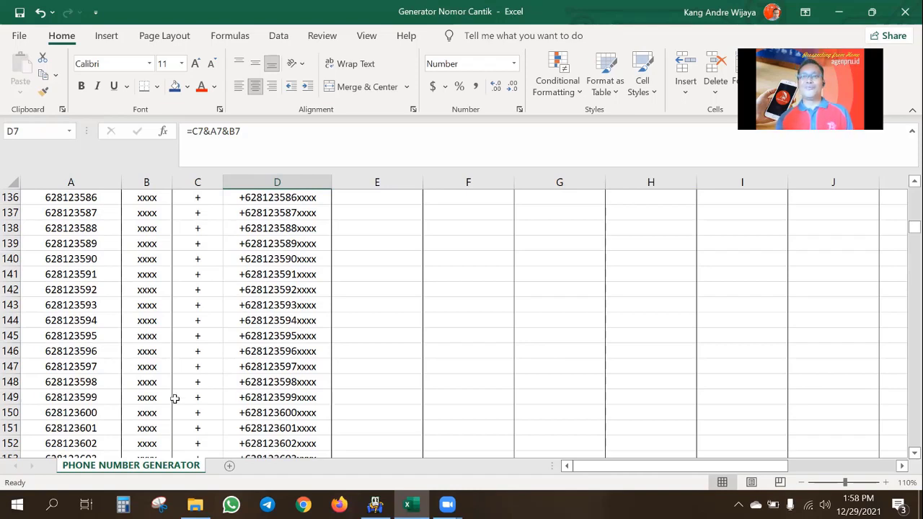
- Examine the Acuan Depan and Acuan Akhir input cells, D2 and F2, at the top of the generator sheet
scroll(164, 376, "up", 20)
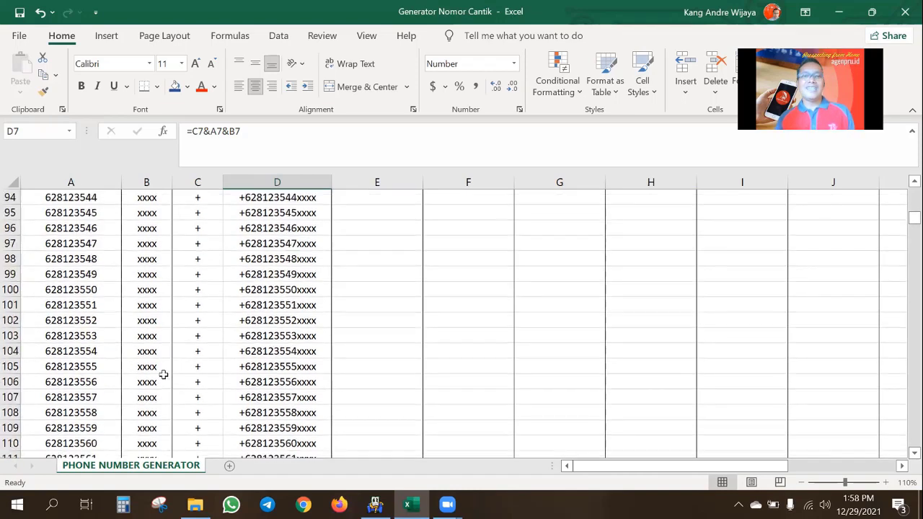
scroll(164, 375, "up", 10)
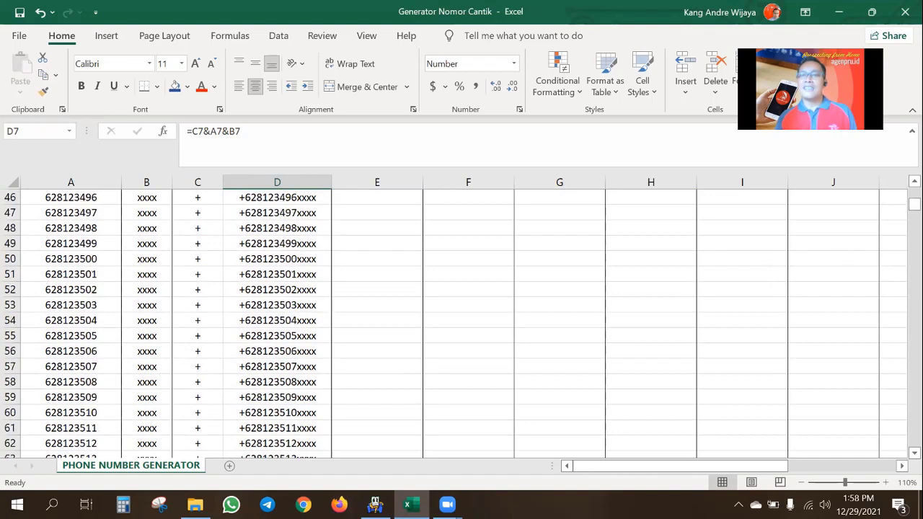
left_click_drag(914, 204, 914, 190)
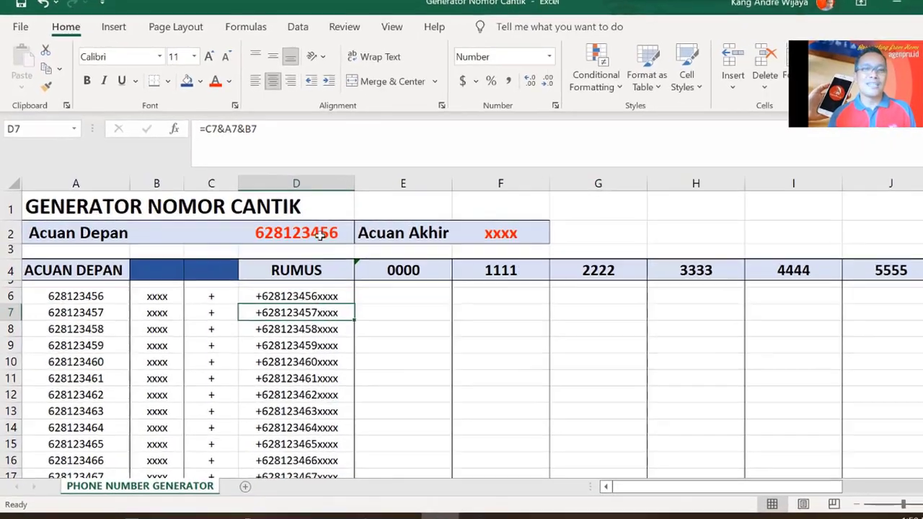
left_click(318, 238)
left_click(495, 231)
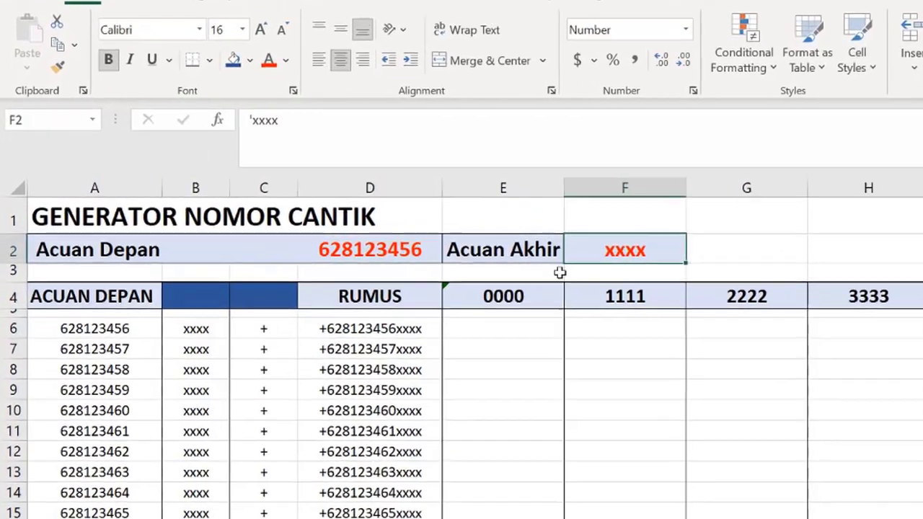
left_click(375, 249)
left_click(606, 249)
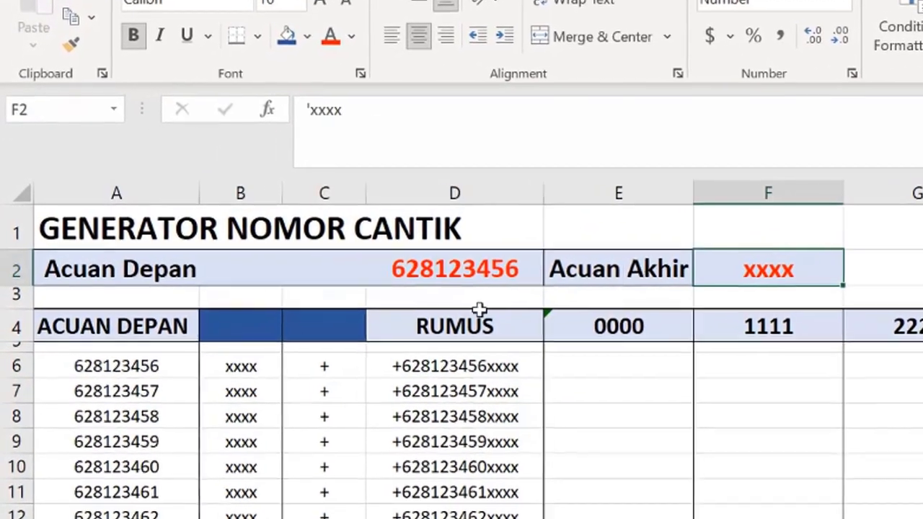
- Change the Acuan Depan prefix in cell D2 to 628133333
left_click(456, 268)
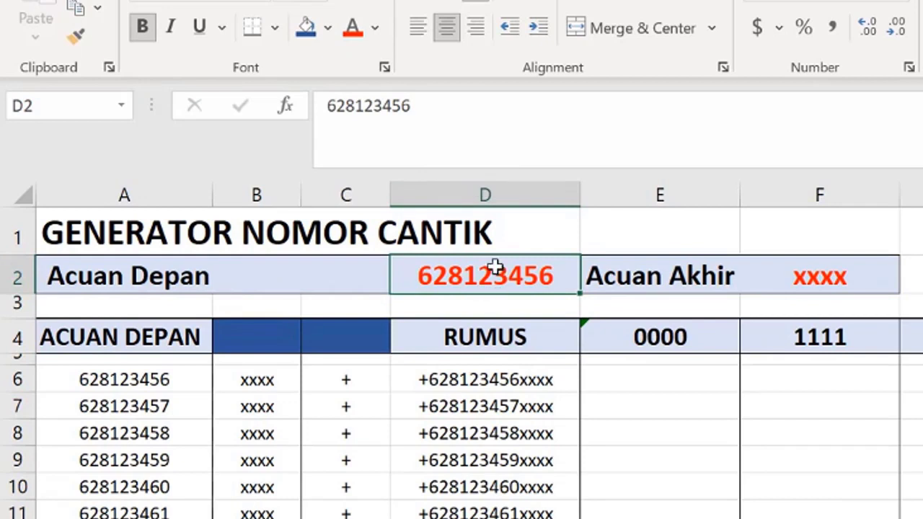
left_click_drag(417, 106, 370, 106)
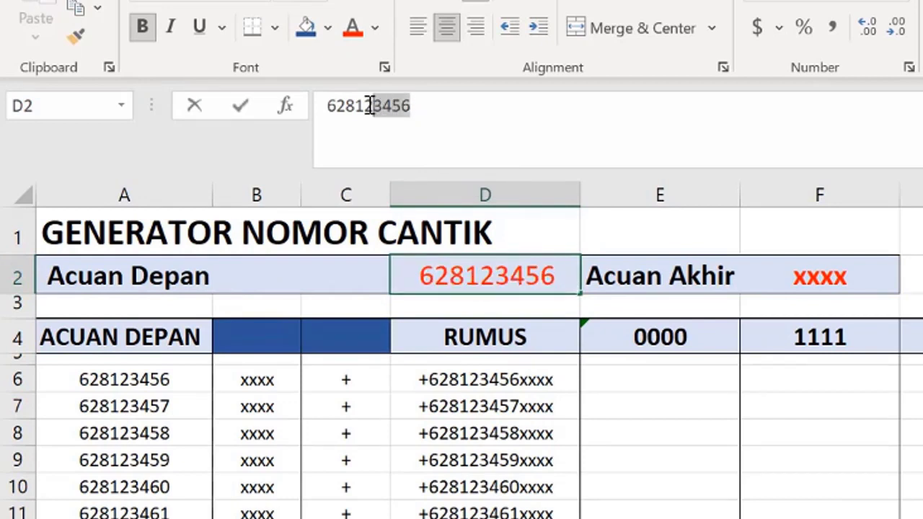
left_click(414, 115)
left_click_drag(366, 99, 424, 99)
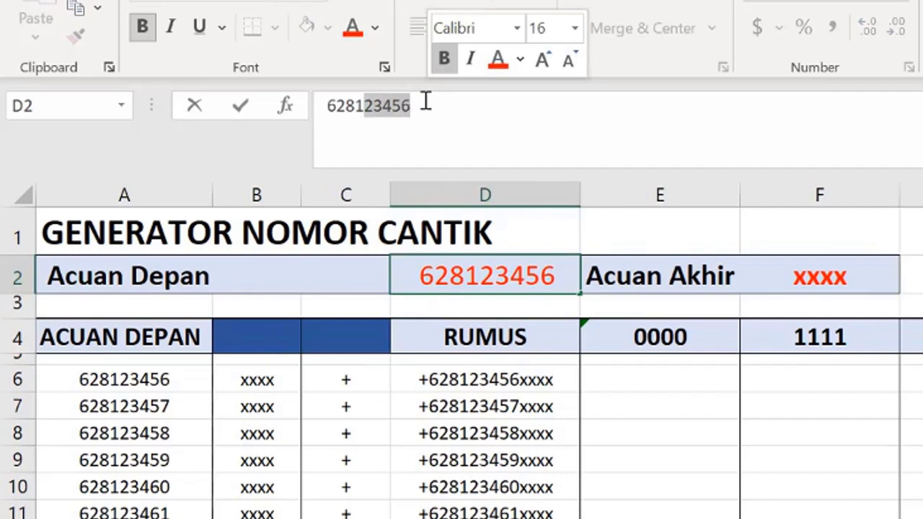
type("33")
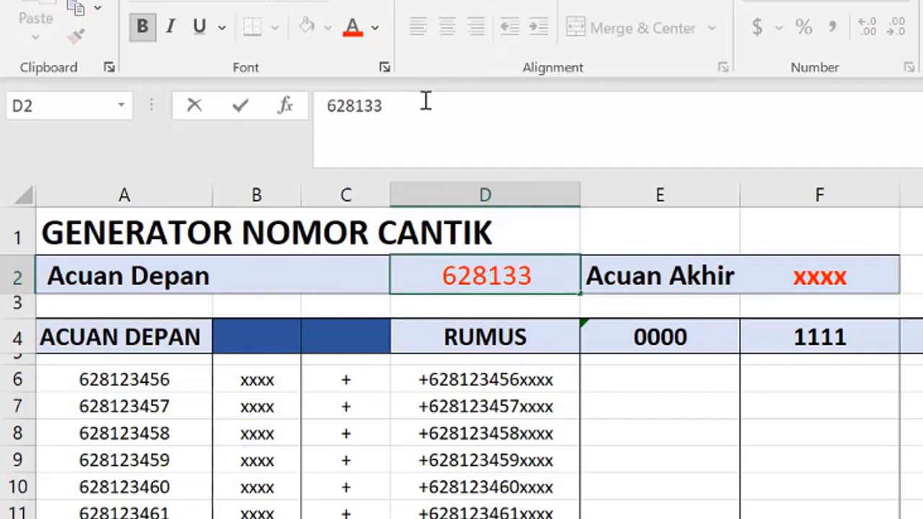
type("333")
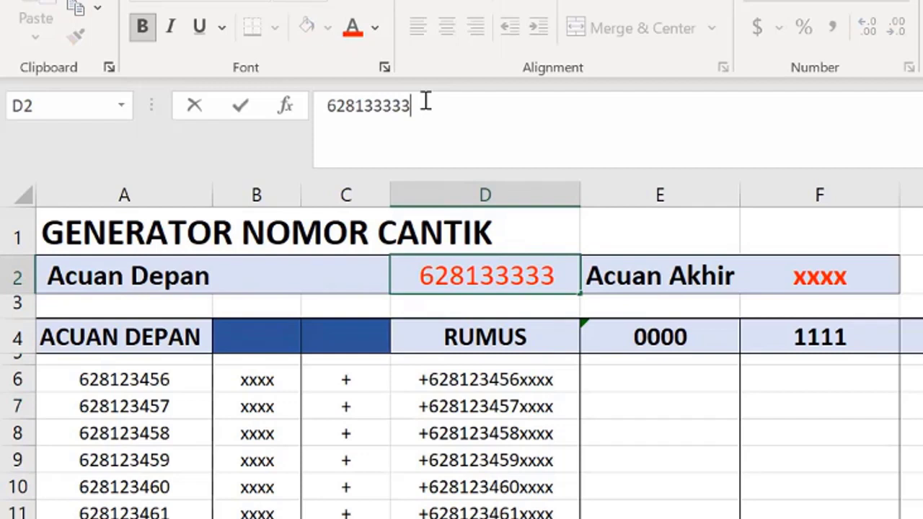
key("Return")
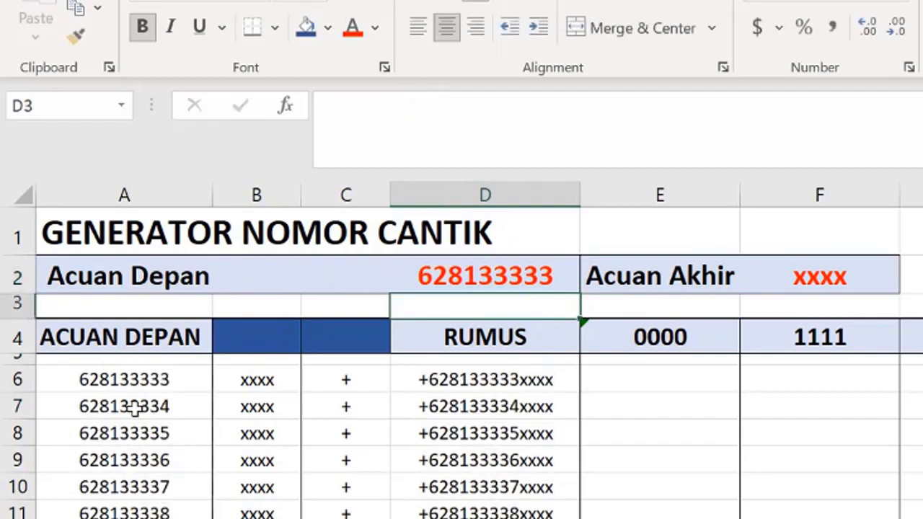
- Inspect the incrementing prefix formulas in A6:A9 and the suffix reference formula in B6
left_click(132, 380)
left_click(138, 406)
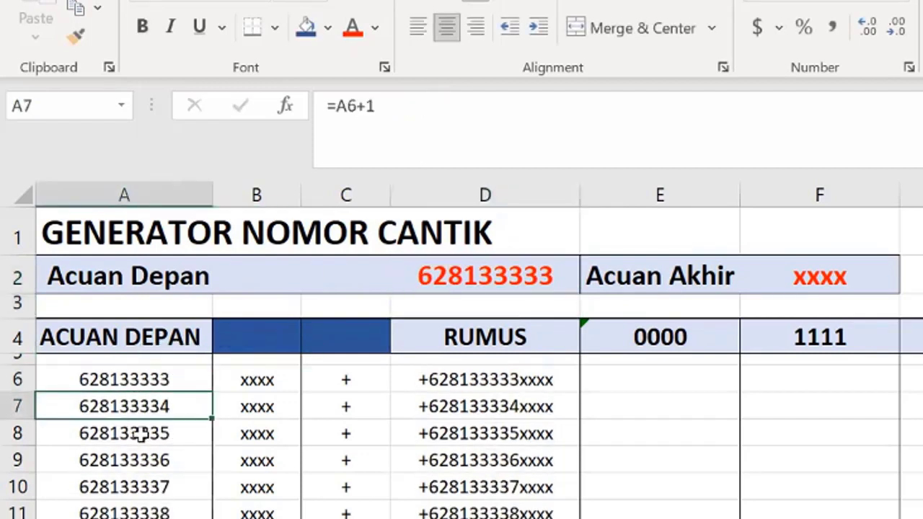
left_click(140, 431)
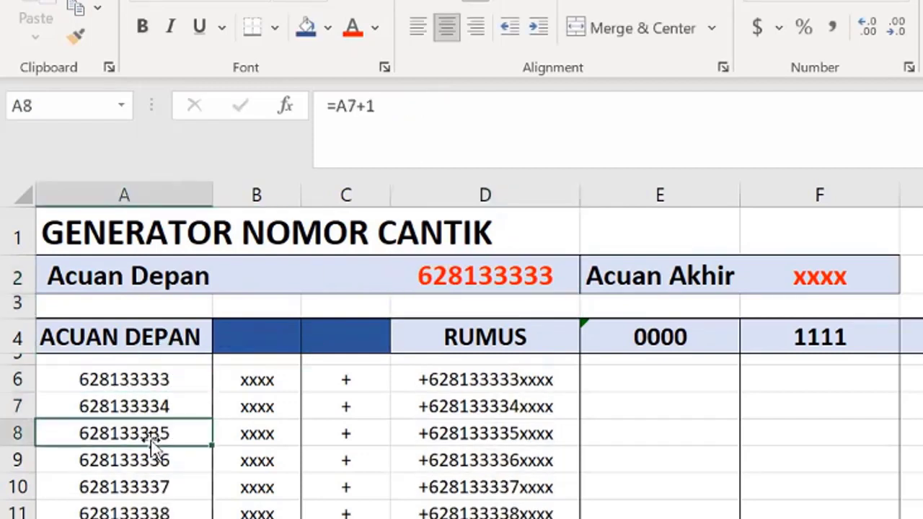
left_click(157, 381)
left_click(160, 406)
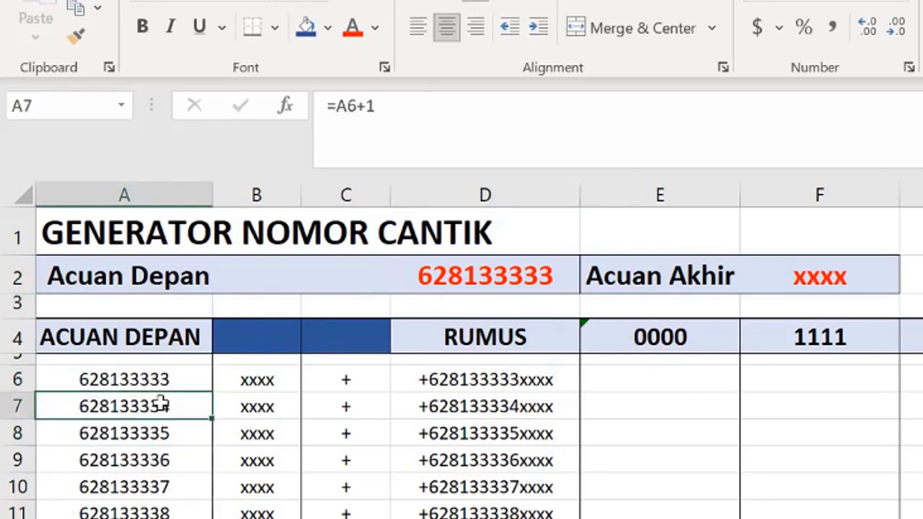
left_click(157, 433)
left_click(157, 463)
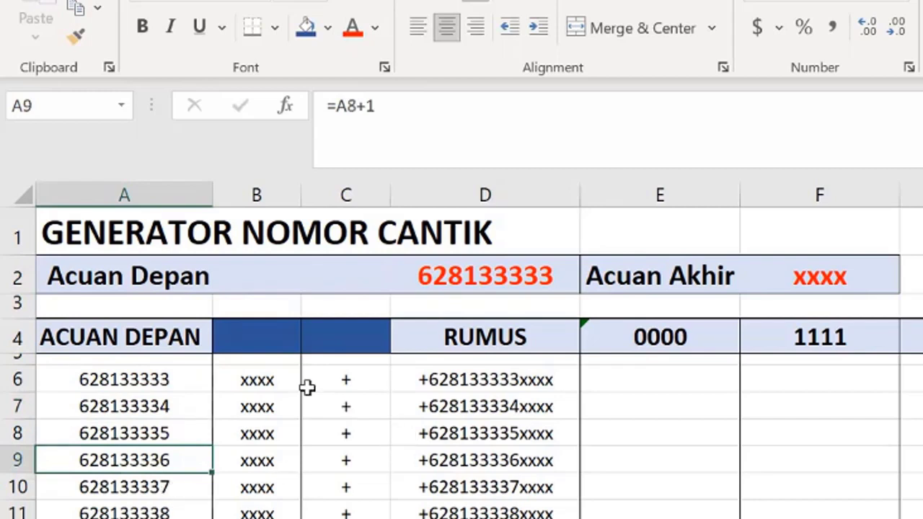
left_click(267, 386)
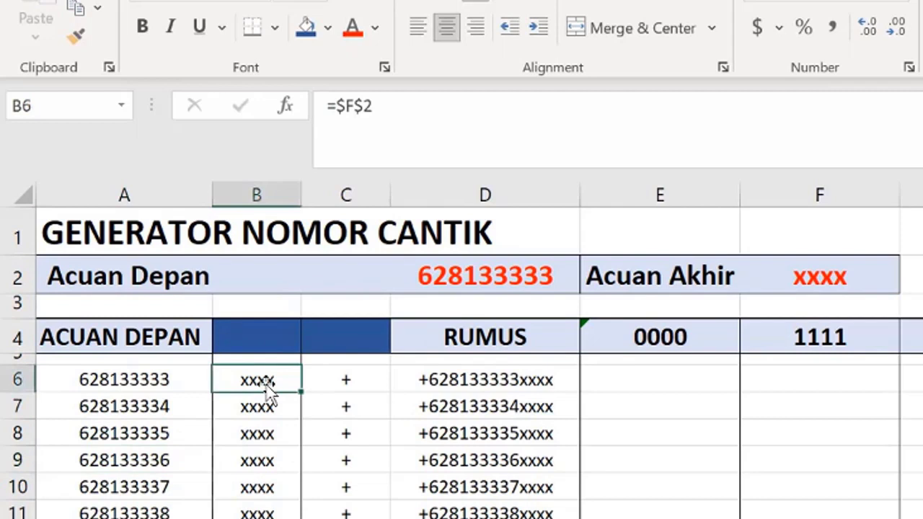
- Replace the Acuan Akhir suffix in cell F2 with 8888
left_click(807, 274)
left_click_drag(365, 106, 312, 99)
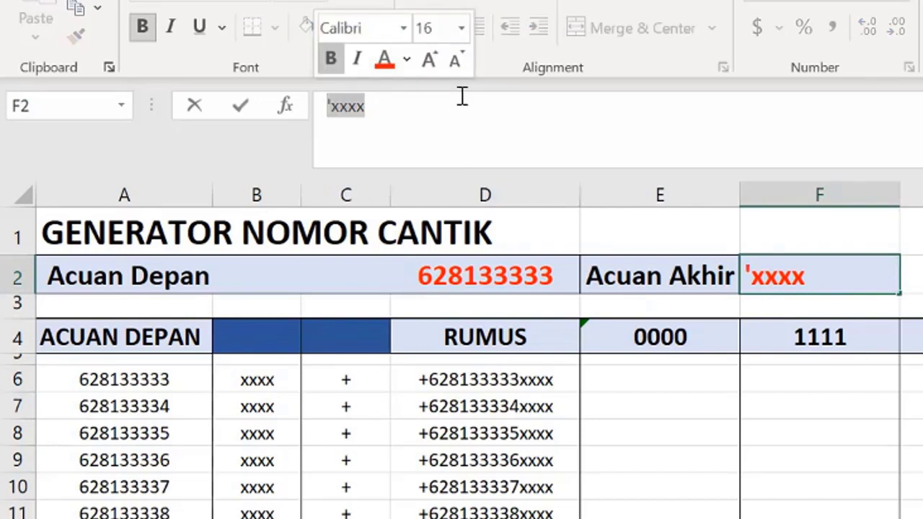
type("8888")
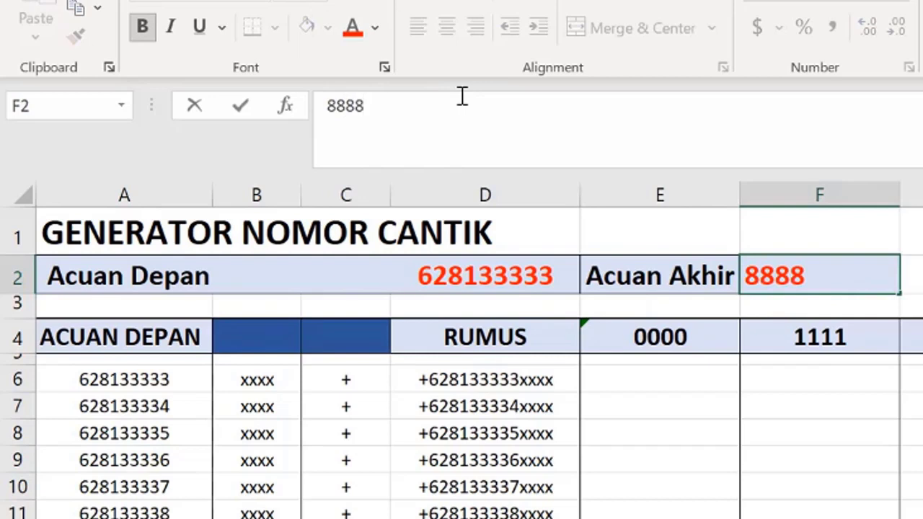
left_click(777, 456)
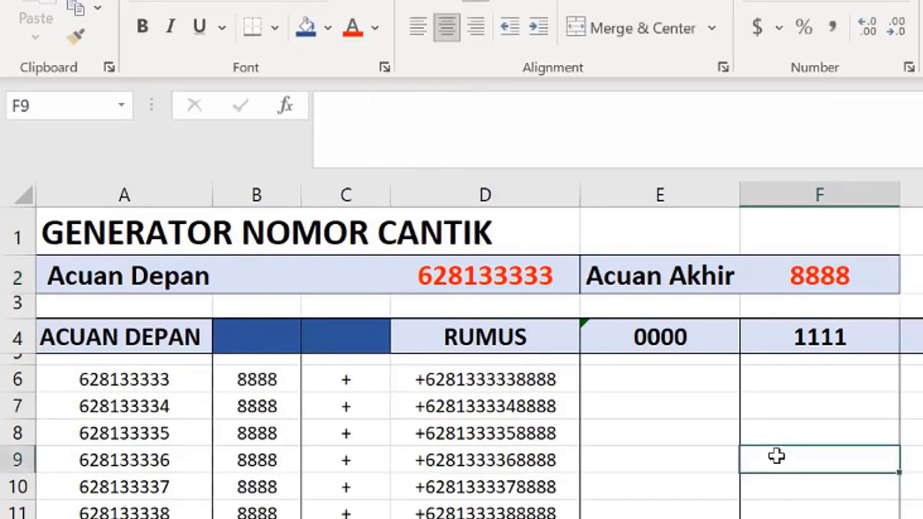
- Review the combined numbers generated in the RUMUS column, cells D6 to D10
left_click(510, 377)
left_click(505, 406)
left_click(505, 434)
left_click(501, 460)
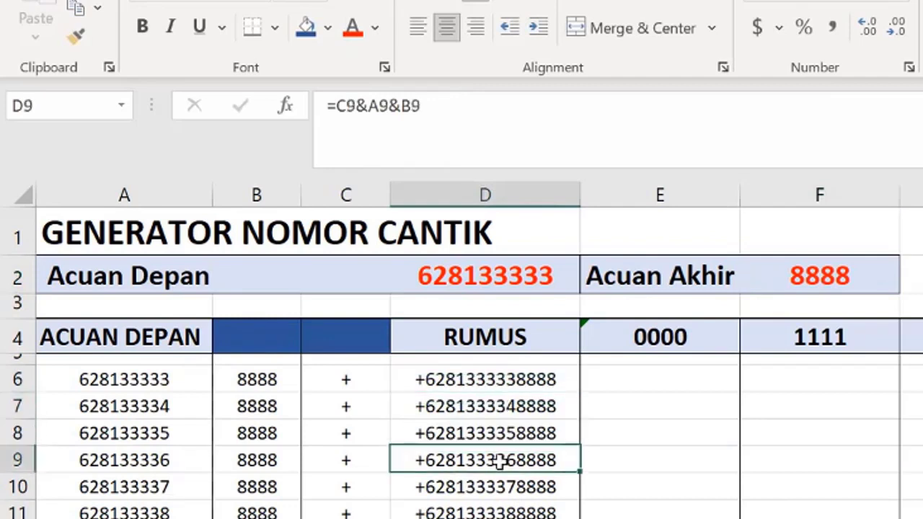
left_click(486, 489)
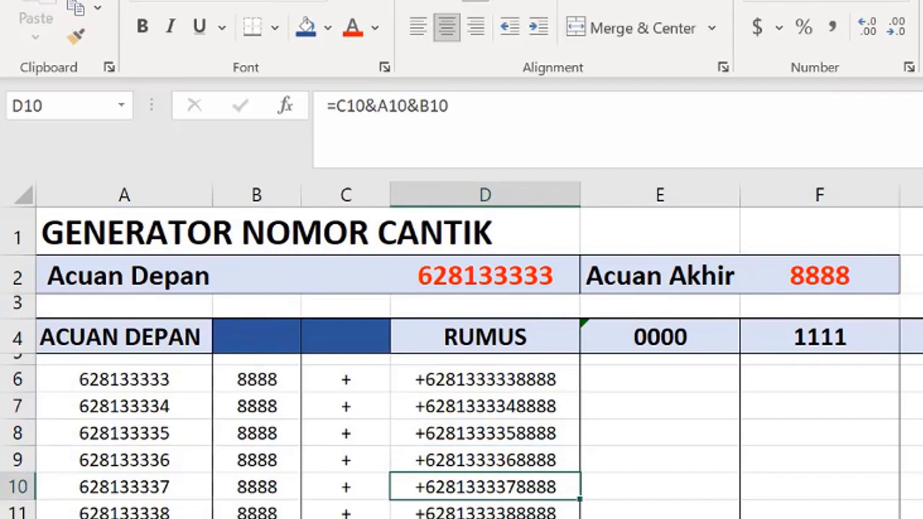
left_click(525, 373)
left_click(538, 407)
left_click(539, 433)
left_click(537, 485)
- Inspect the concatenation formula in D8 without altering it, and check the RUMUS cells below it down to D12
left_click(542, 430)
left_click(440, 93)
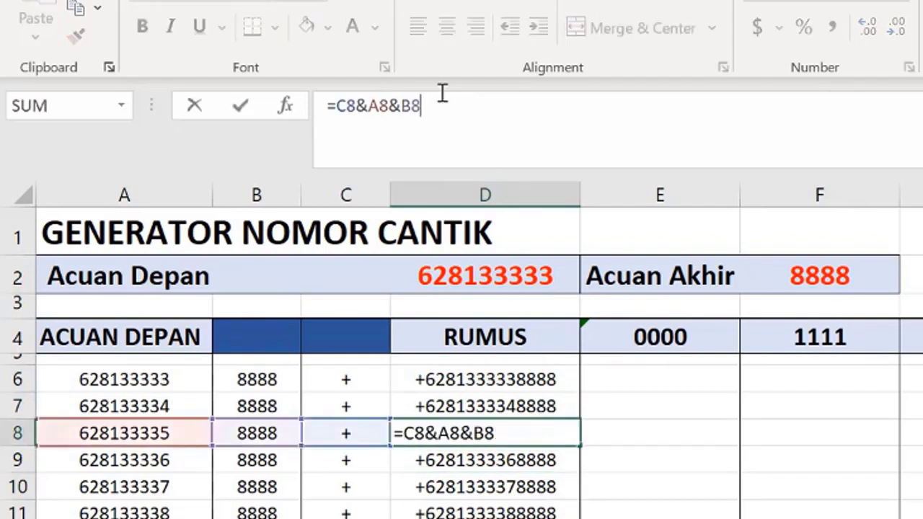
left_click_drag(439, 94, 328, 107)
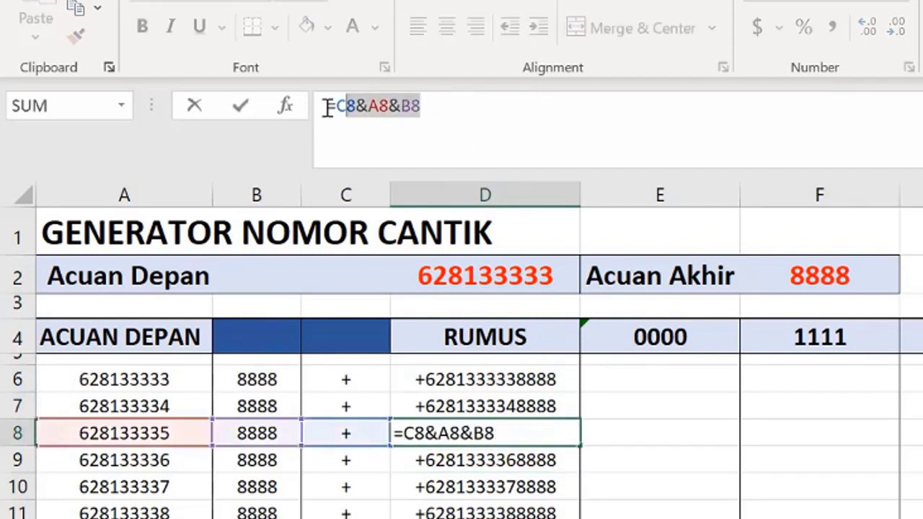
left_click(548, 461)
key("Escape")
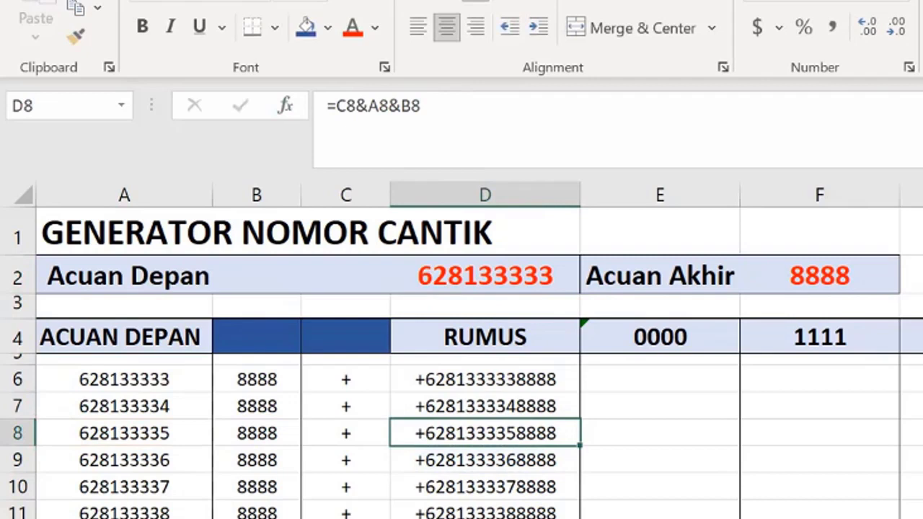
key("Down")
key("Down")
key("Down")
key("Down")
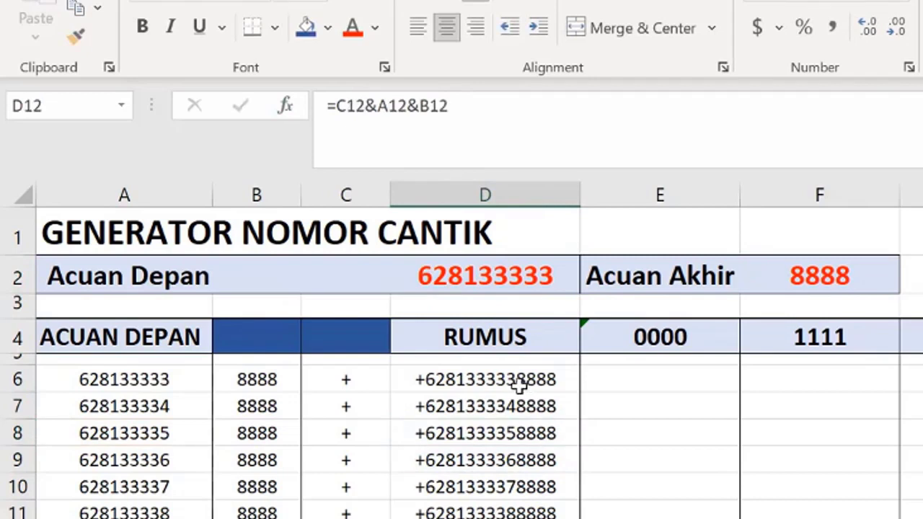
- Copy all the generated numbers in the RUMUS column, range D6:D1005
left_click_drag(498, 375, 492, 447)
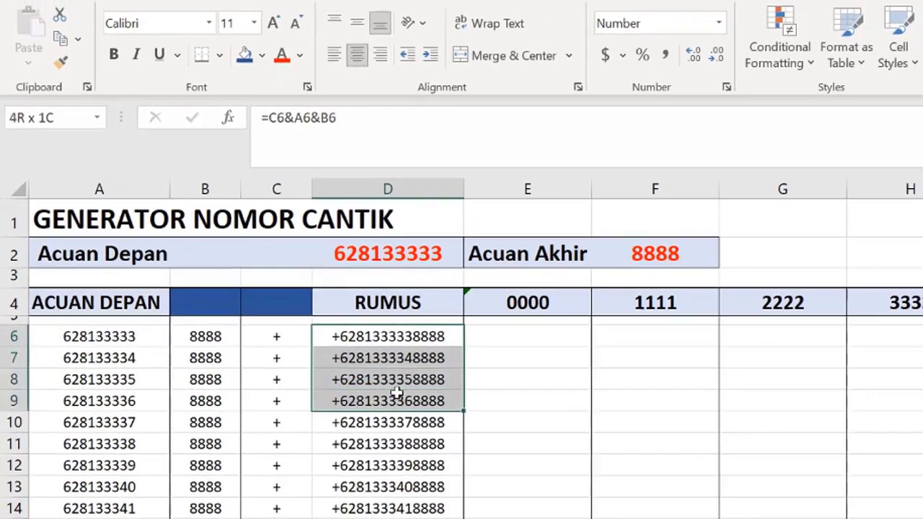
left_click_drag(396, 392, 288, 425)
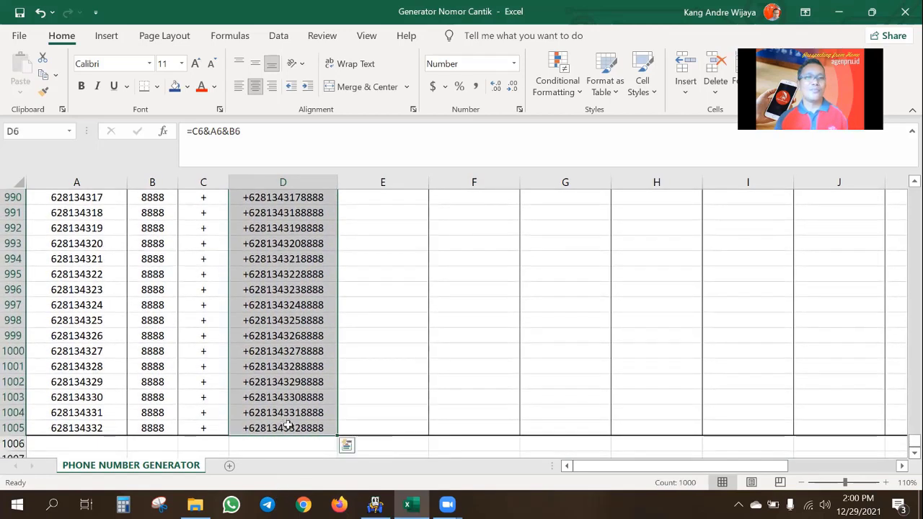
left_click(44, 79)
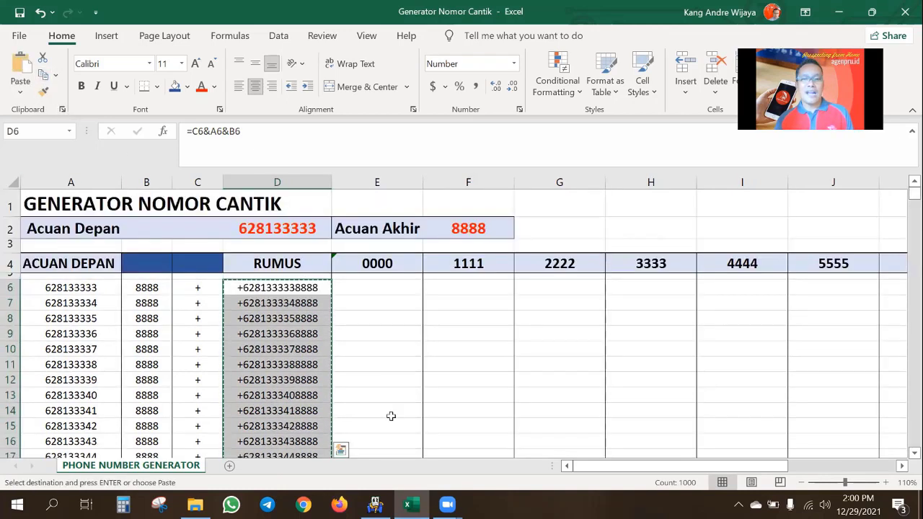
- Paste the copied numbers as values only into the 8888 column, starting at cell M6
left_click_drag(619, 467, 656, 467)
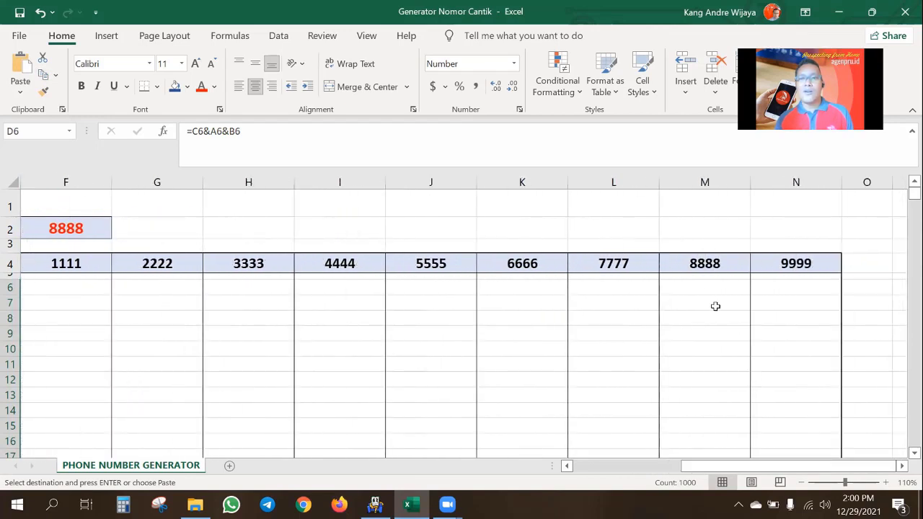
left_click(701, 284)
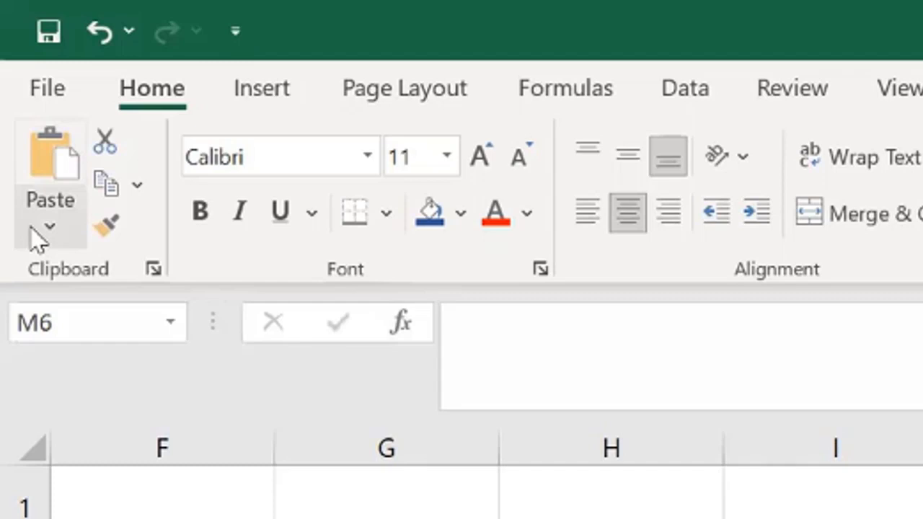
left_click(45, 235)
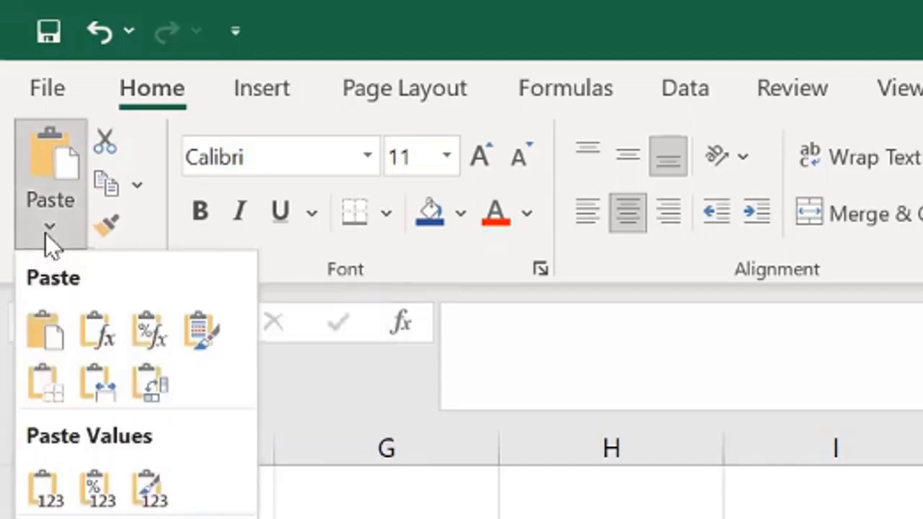
left_click(44, 233)
left_click(50, 233)
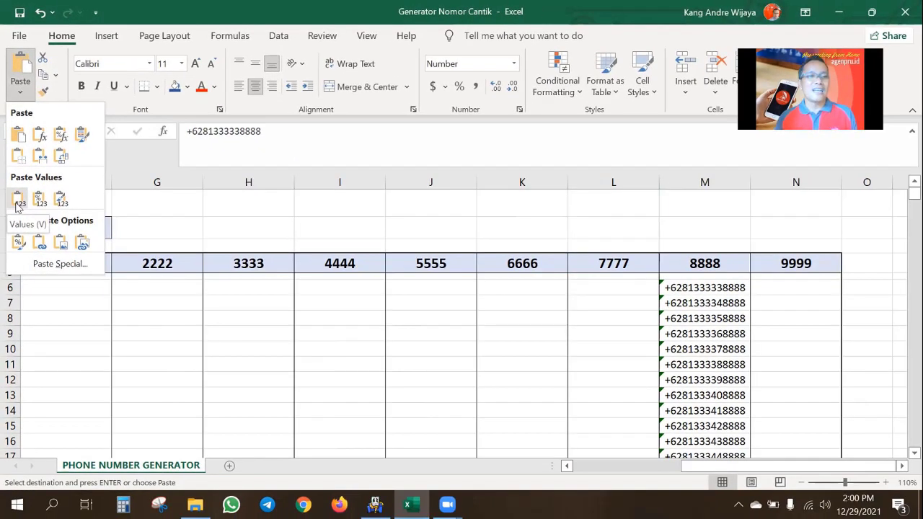
left_click(18, 204)
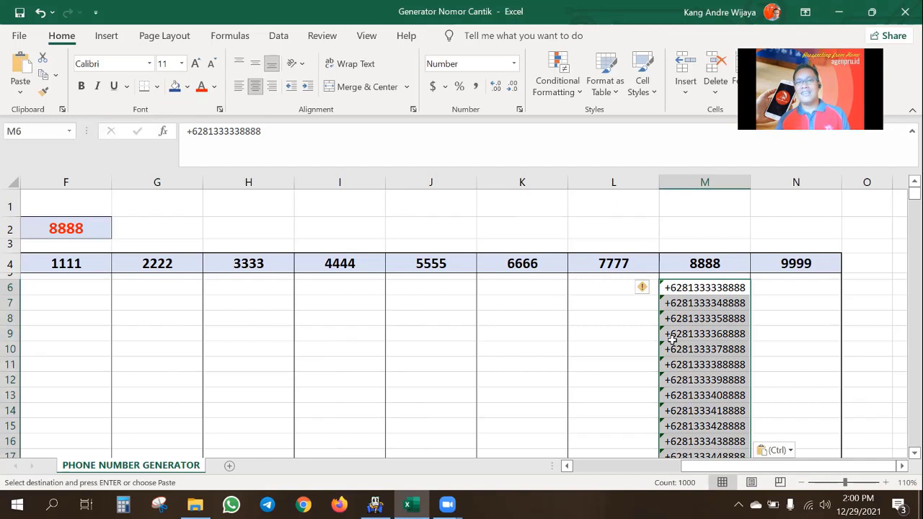
- Inspect the content of cell M10 in the 8888 column to verify that it holds a plain value instead of a formula
scroll(703, 333, "down", 1)
left_click(709, 285)
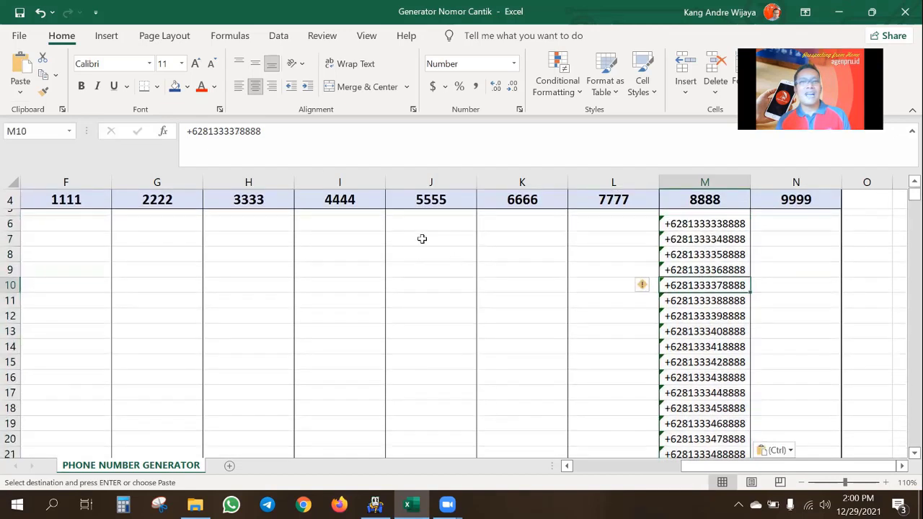
left_click_drag(274, 130, 191, 137)
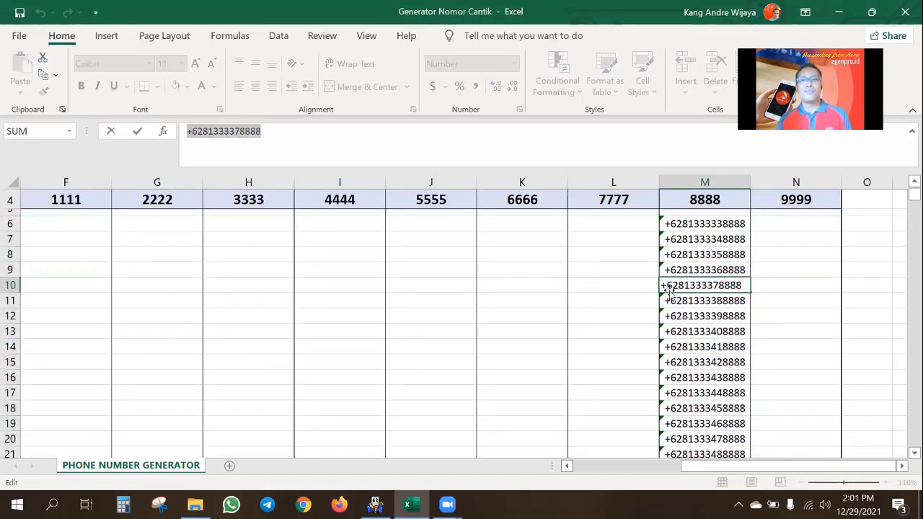
- Copy all the numbers in the 8888 column, range M6:M1005
type("=")
left_click(721, 316)
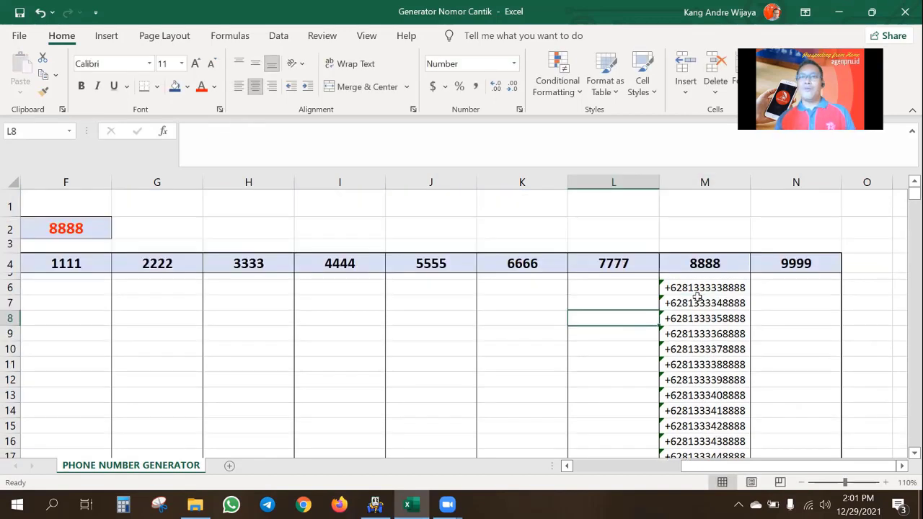
left_click_drag(703, 285, 701, 398)
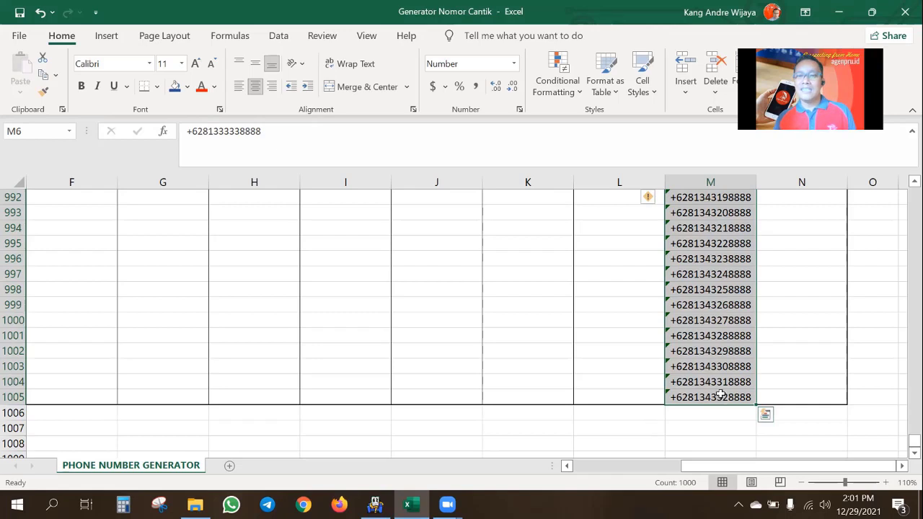
key("Escape")
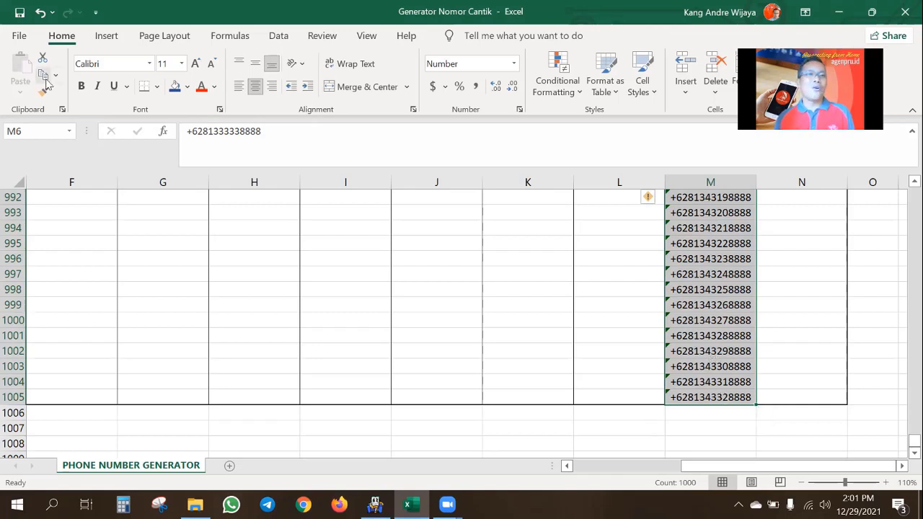
left_click(44, 78)
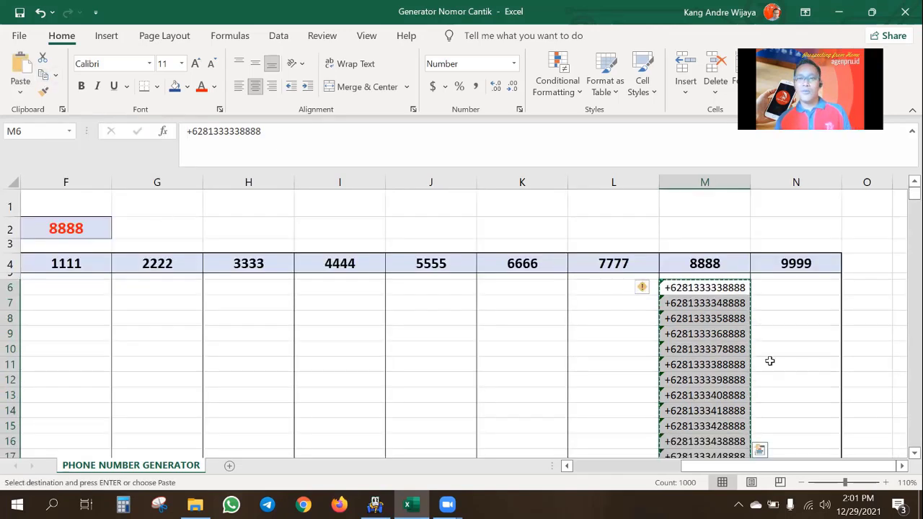
- Switch to WBSPro and open the manual import for the Filter Nomor feature
left_click(375, 505)
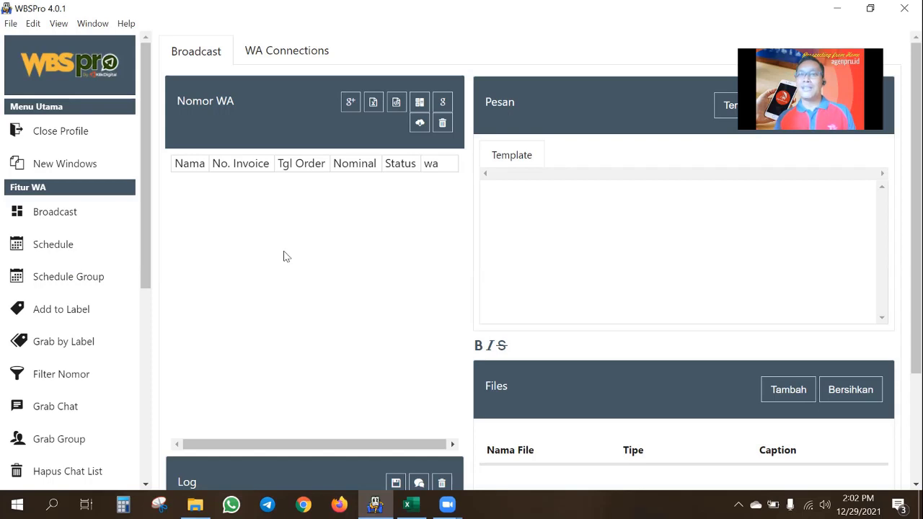
left_click_drag(144, 245, 141, 317)
left_click(81, 247)
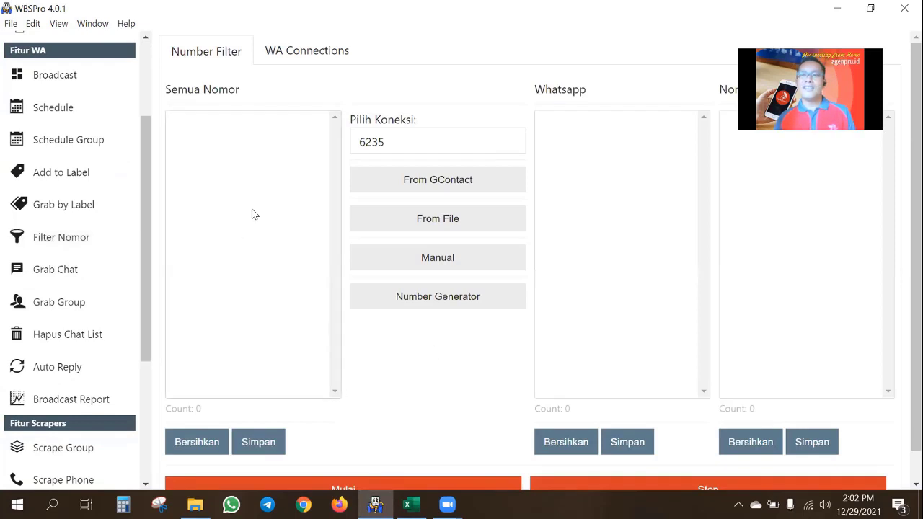
left_click(437, 262)
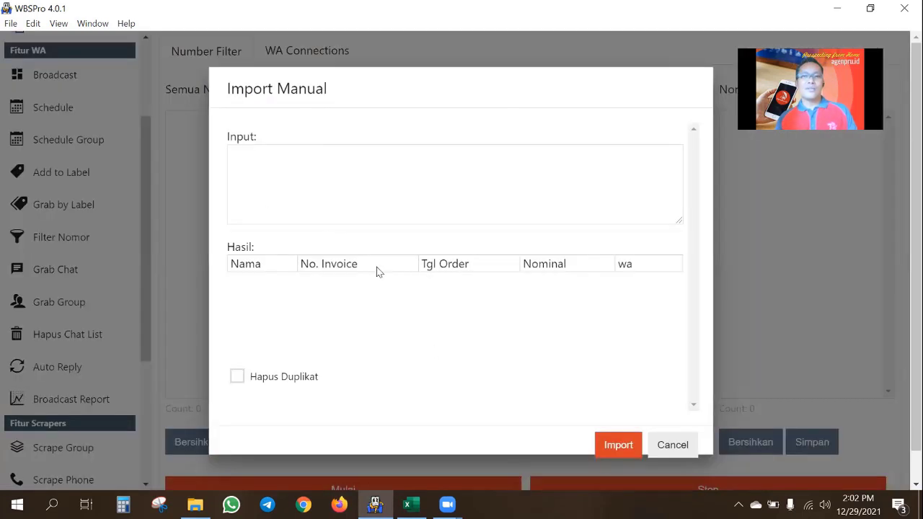
- Enter the heading wa, paste the copied phone numbers below it, and import them into the number filter
left_click(269, 170)
type("wa")
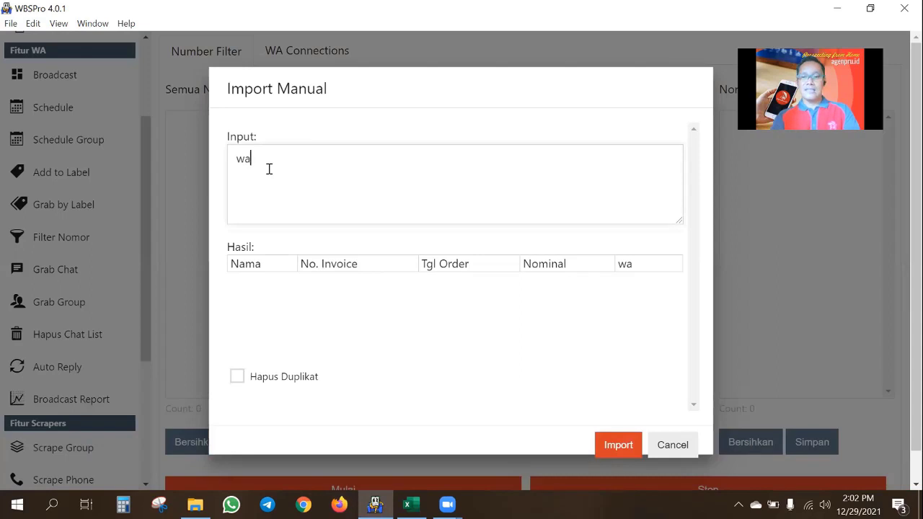
key("Return")
key("ctrl+v")
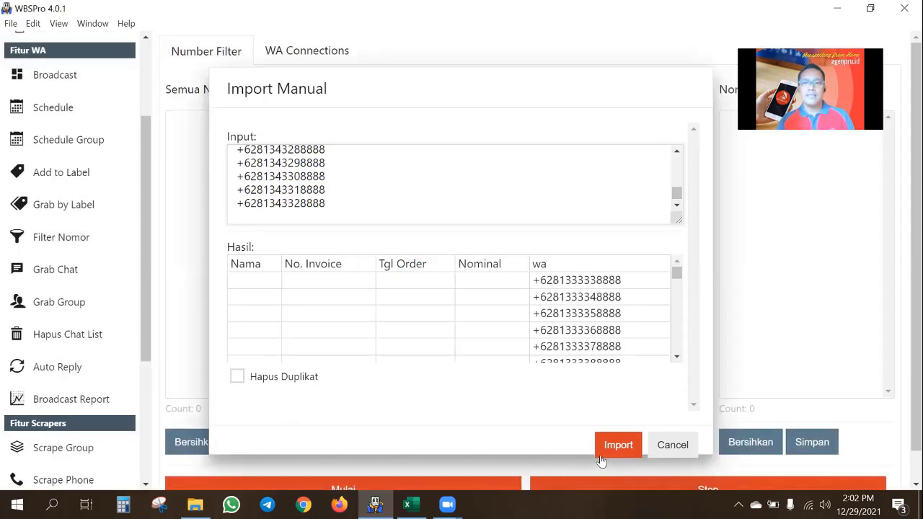
left_click(610, 450)
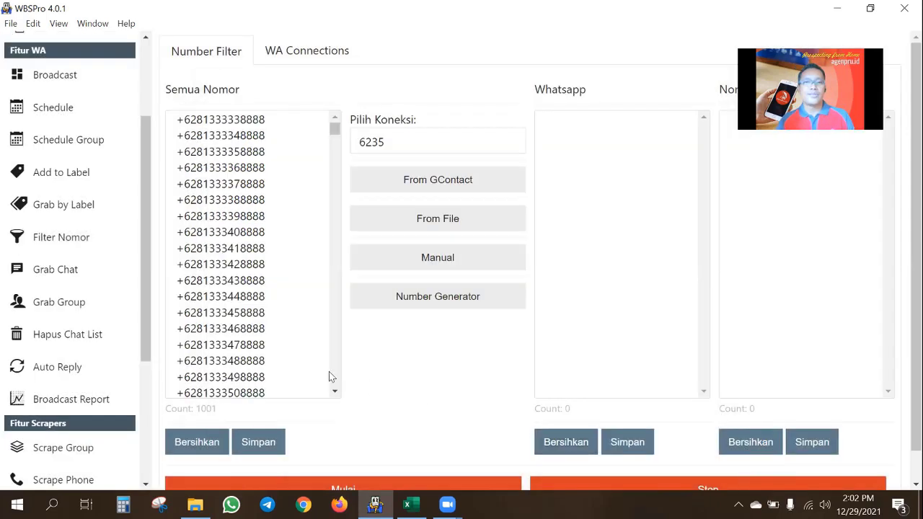
- Check the count of imported numbers and start the WhatsApp filter on the whole list
double_click(204, 408)
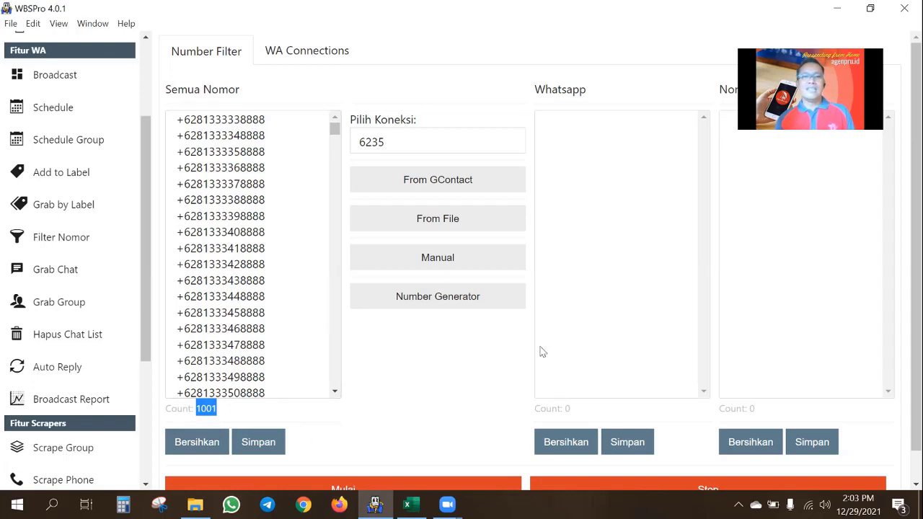
scroll(415, 386, "down", 1)
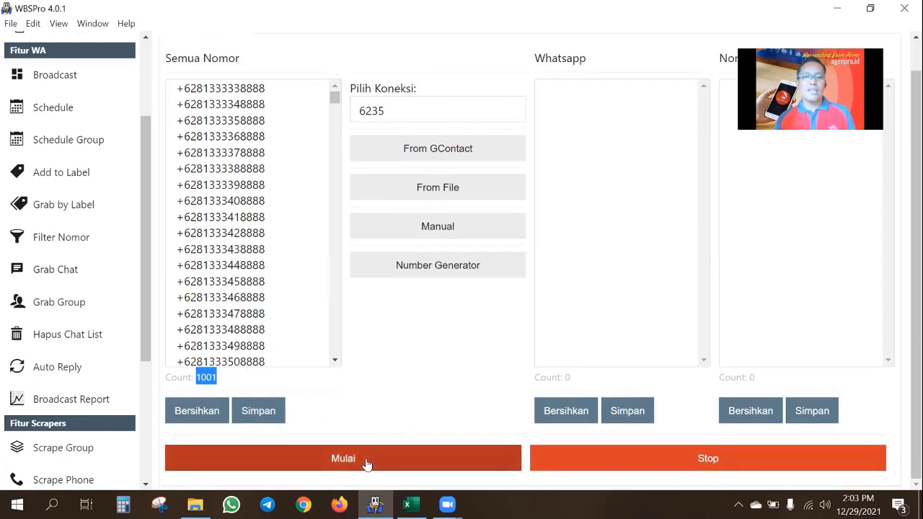
left_click(366, 465)
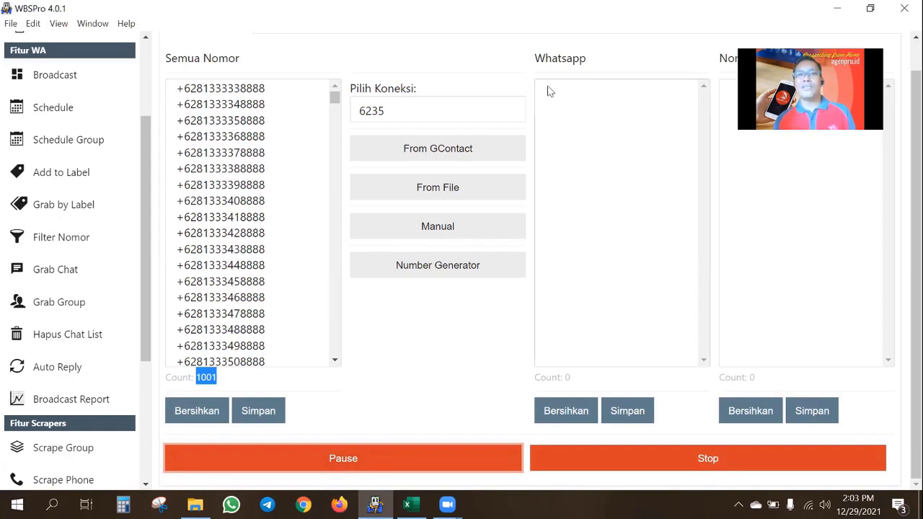
- Dismiss the filter's completion message and check the counts of the WhatsApp and non-WhatsApp lists
left_click_drag(532, 63, 591, 64)
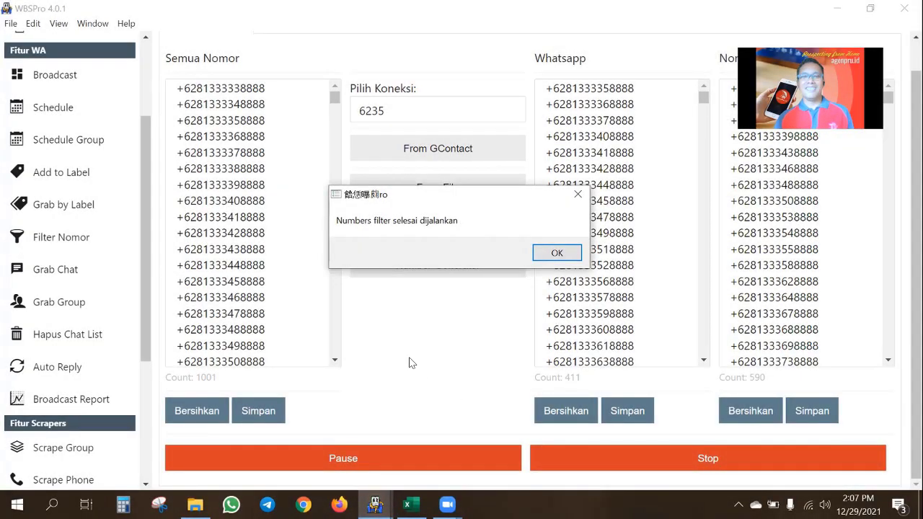
left_click(555, 252)
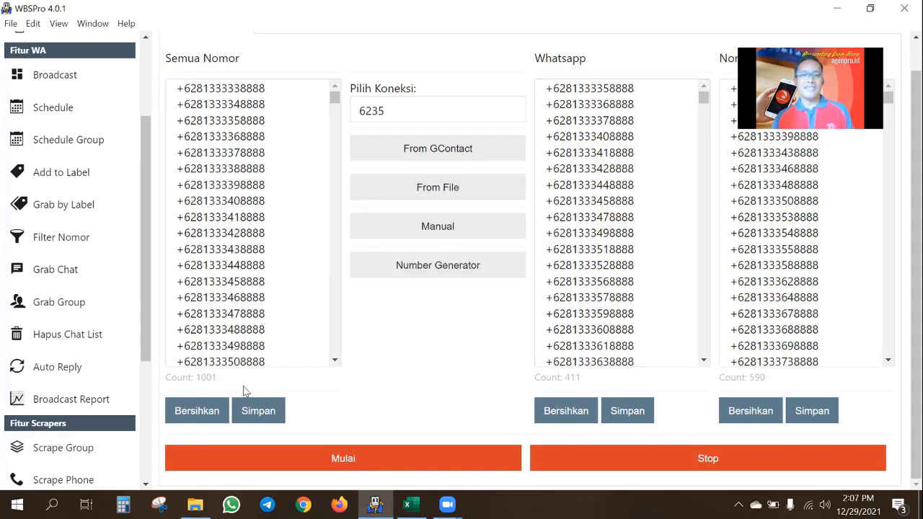
double_click(569, 377)
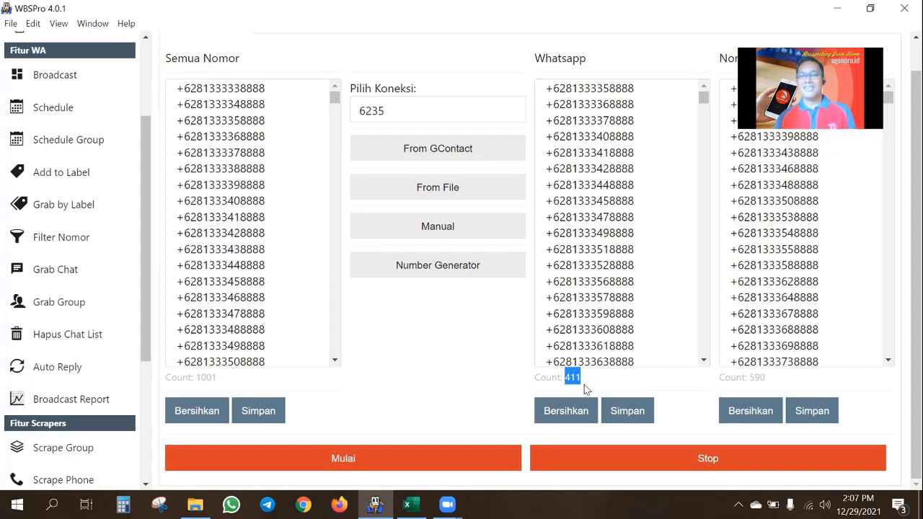
double_click(754, 376)
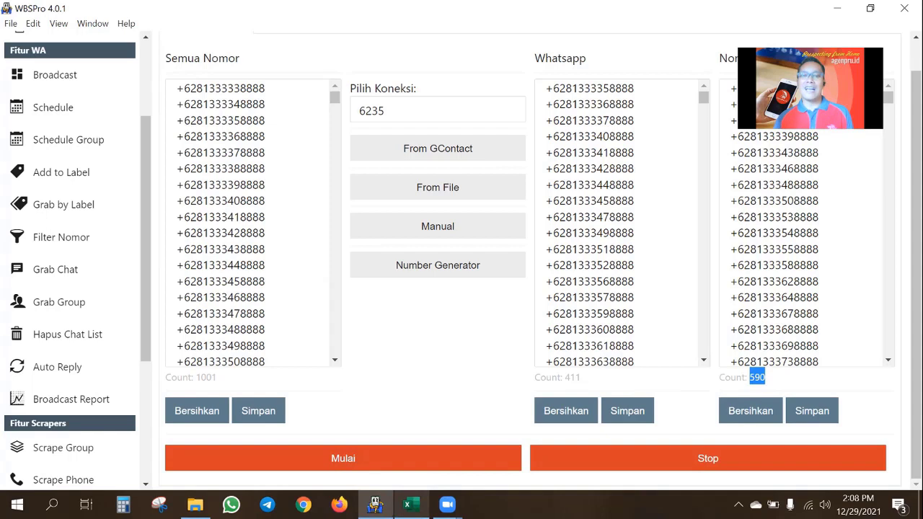
- Switch to the Excel number generator and set the Acuan Akhir suffix in F2 to 9999
left_click(408, 504)
left_click_drag(703, 468, 595, 468)
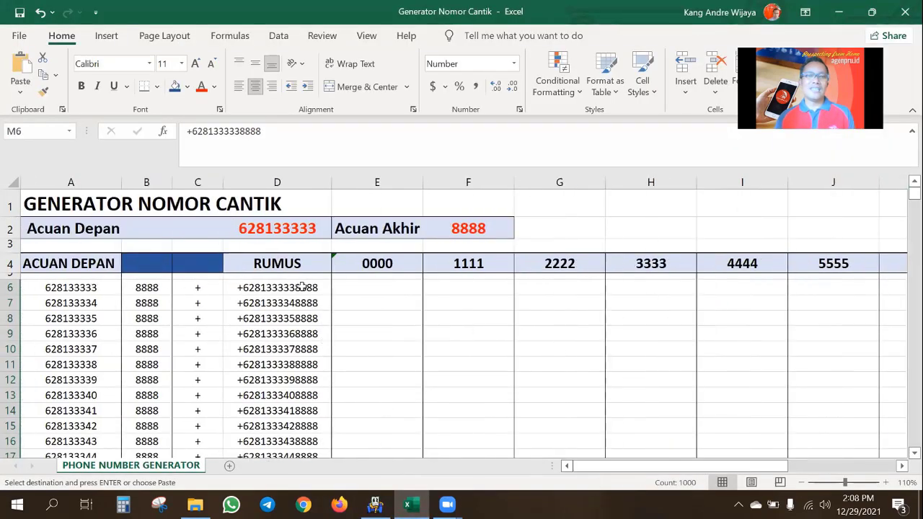
left_click(302, 287)
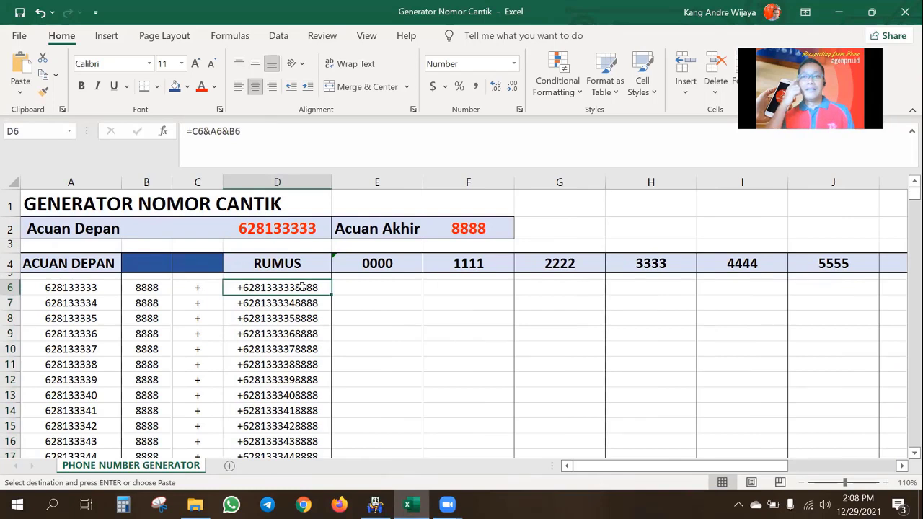
left_click(474, 232)
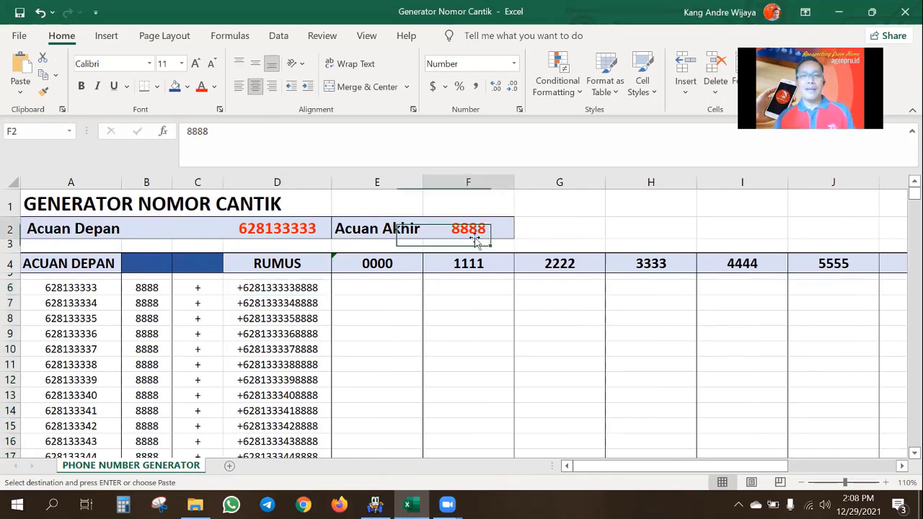
double_click(183, 133)
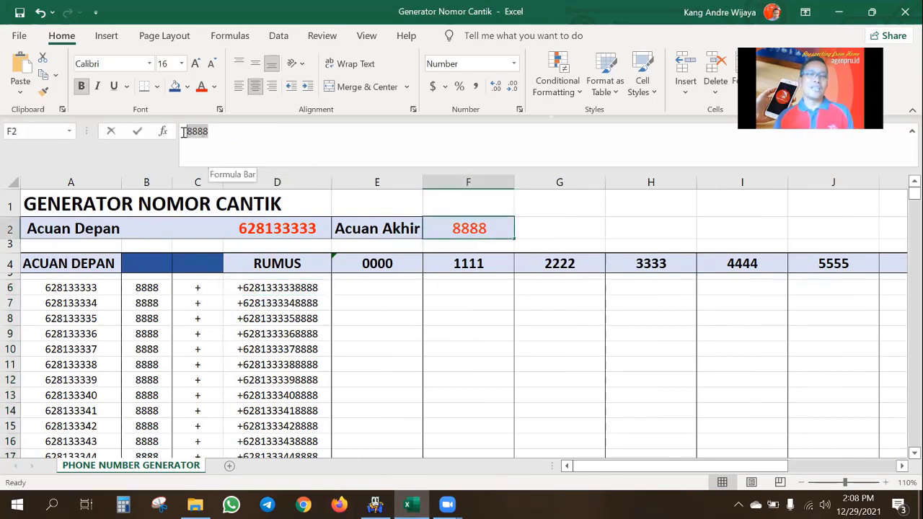
type("9999")
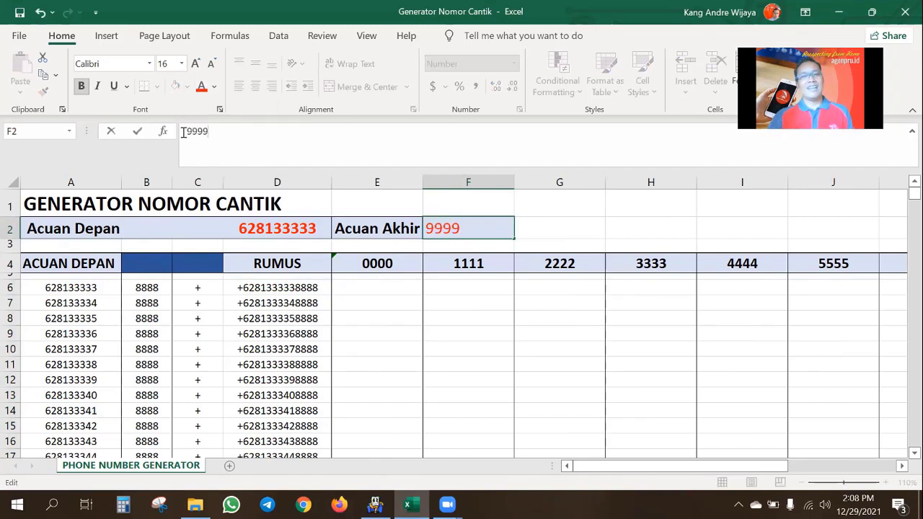
key("Return")
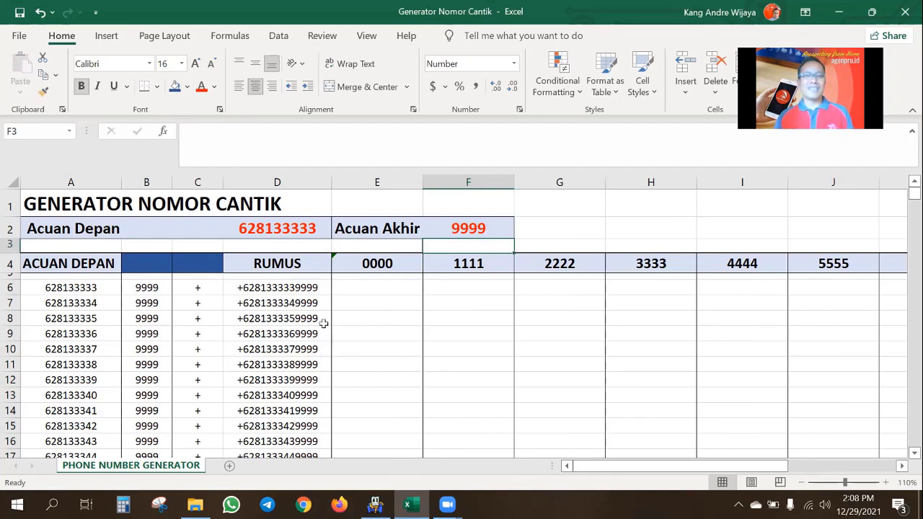
- Examine the regenerated RUMUS numbers, the suffix columns beside them, and the Acuan Depan and Acuan Akhir cells
left_click_drag(303, 288, 282, 411)
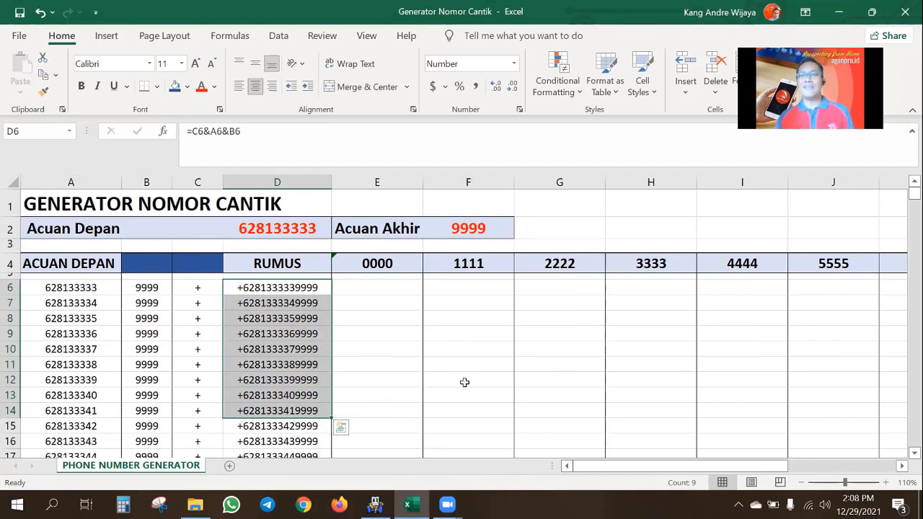
left_click_drag(737, 466, 406, 396)
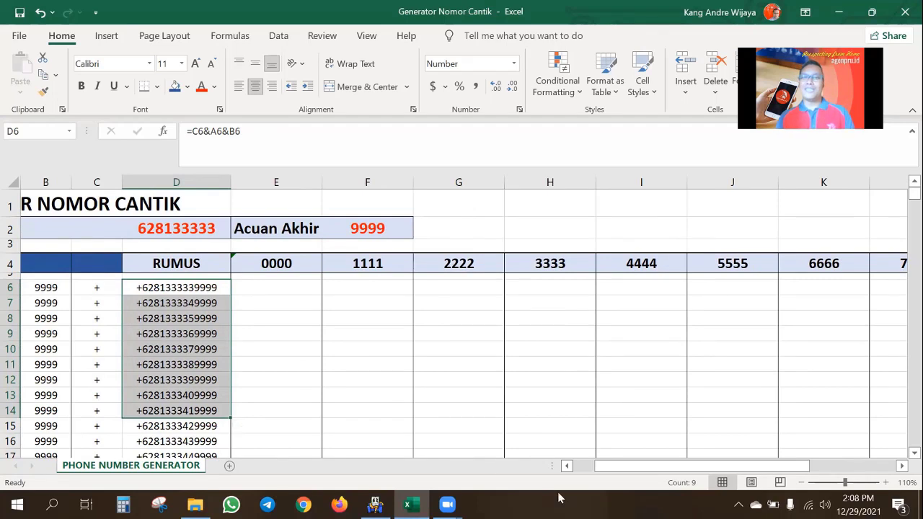
left_click_drag(673, 466, 644, 469)
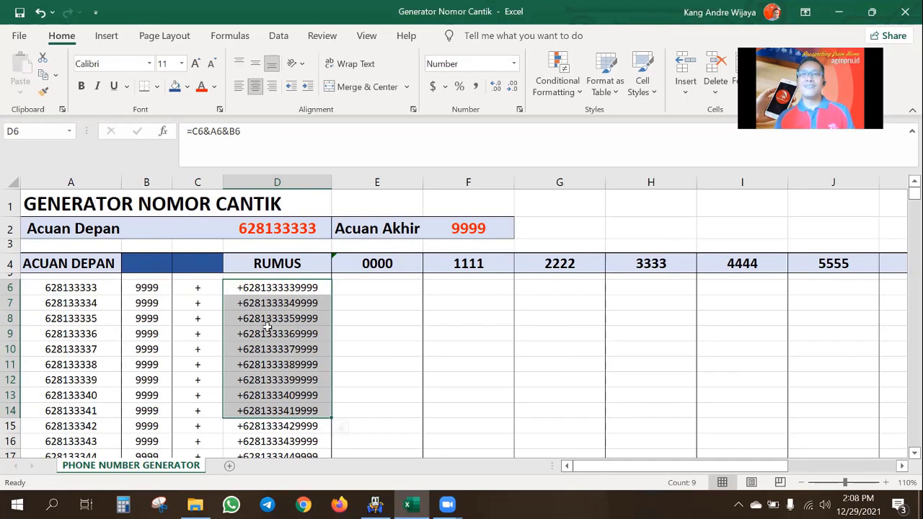
left_click(352, 378)
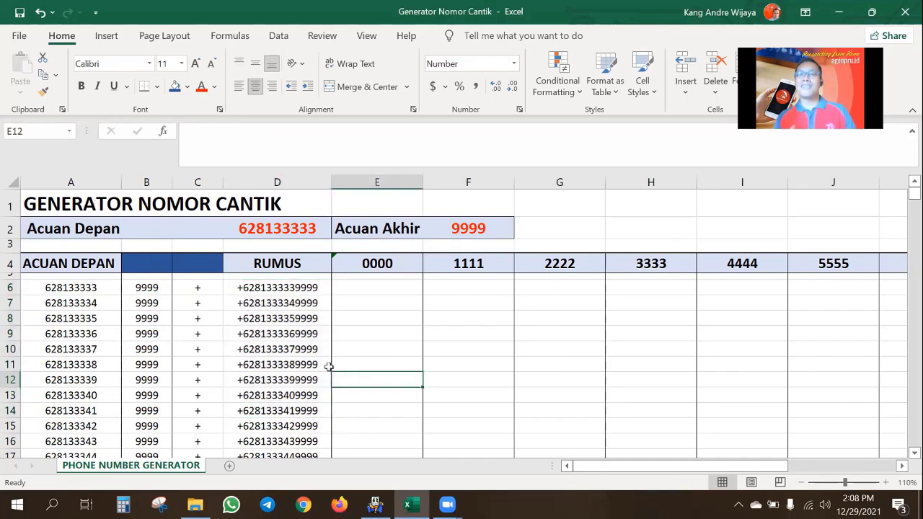
left_click(283, 233)
left_click(479, 228)
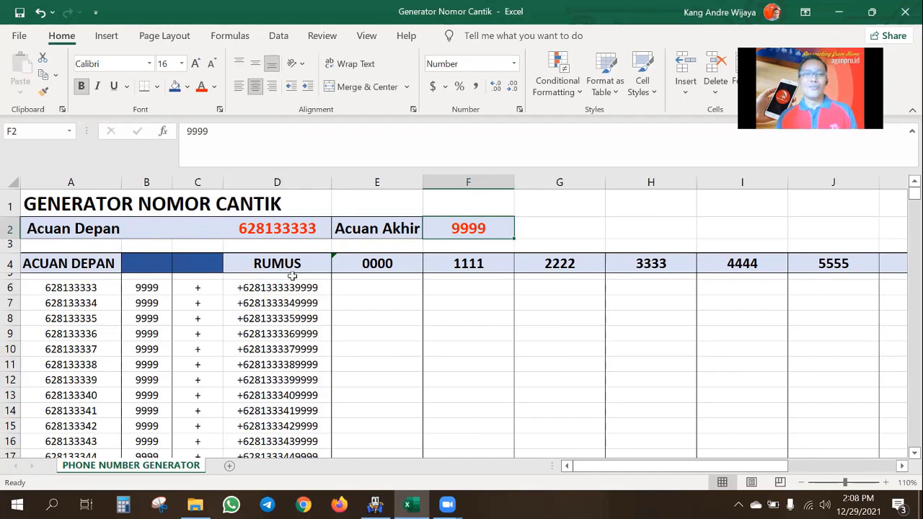
left_click(282, 228)
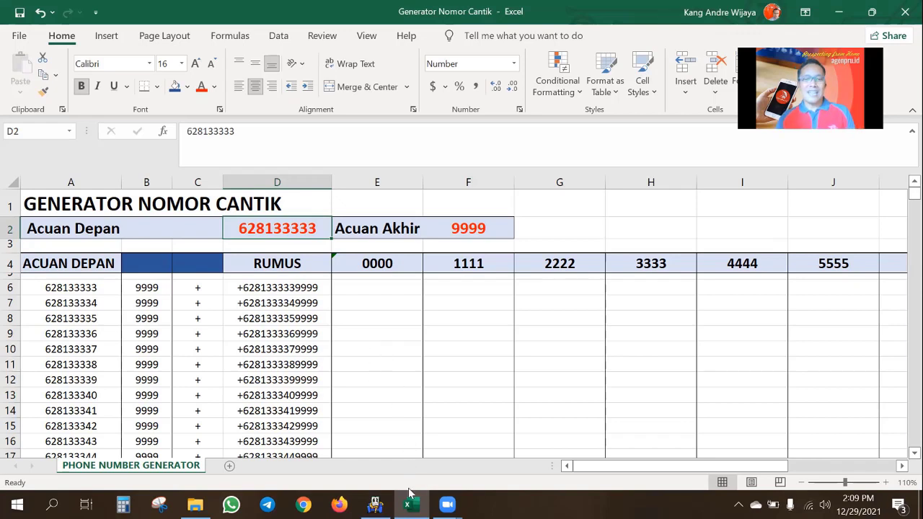
- Switch to WBSPro and save the filtered WhatsApp numbers as a text file named "filter 3333 - 8888"
left_click(375, 505)
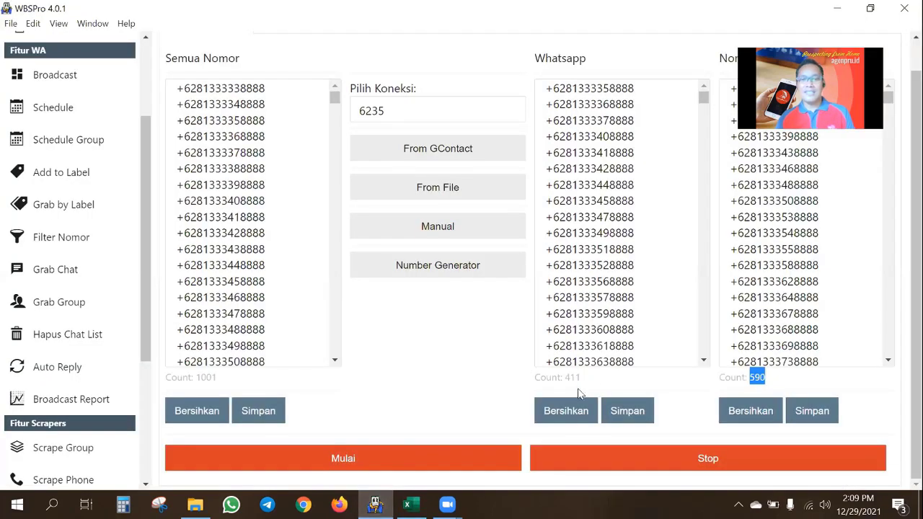
left_click(628, 418)
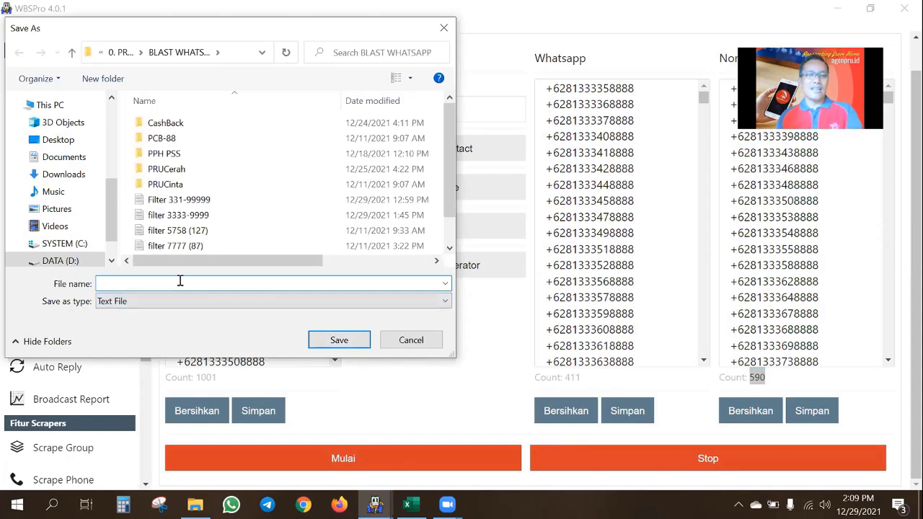
type("filter")
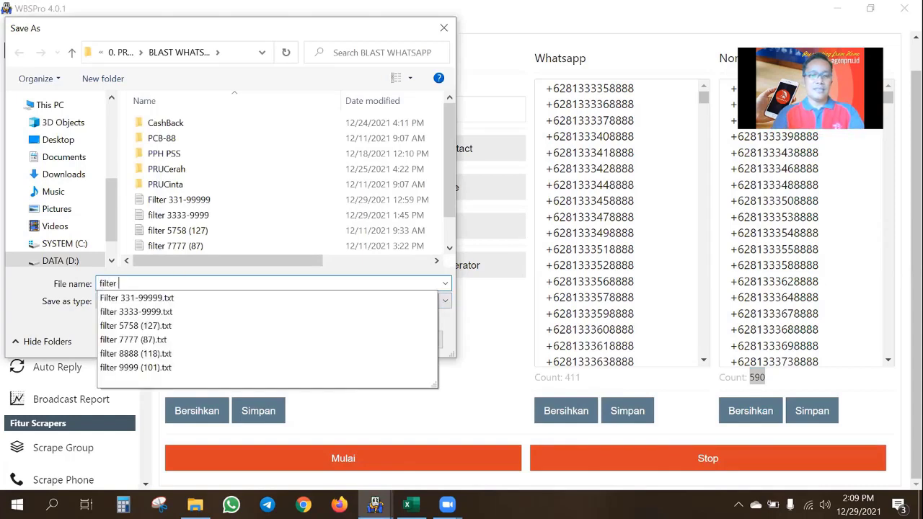
type(" 3333")
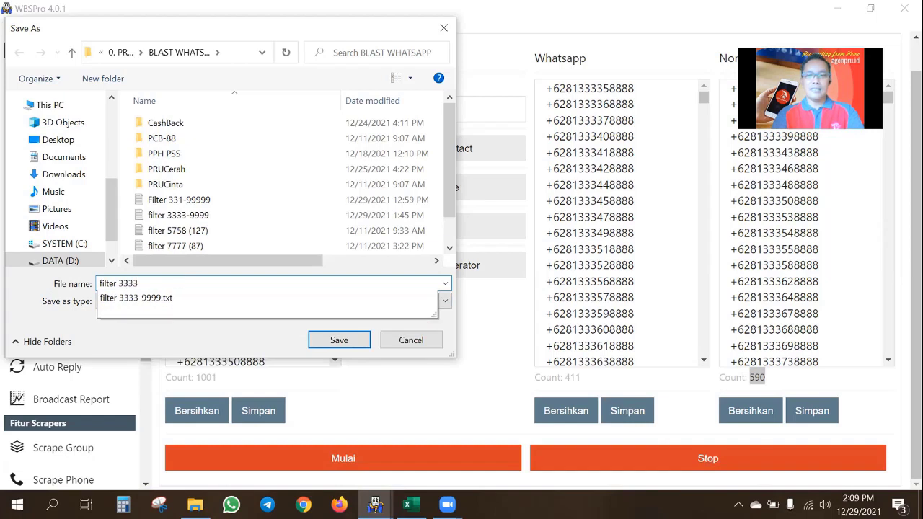
type(" - 8888")
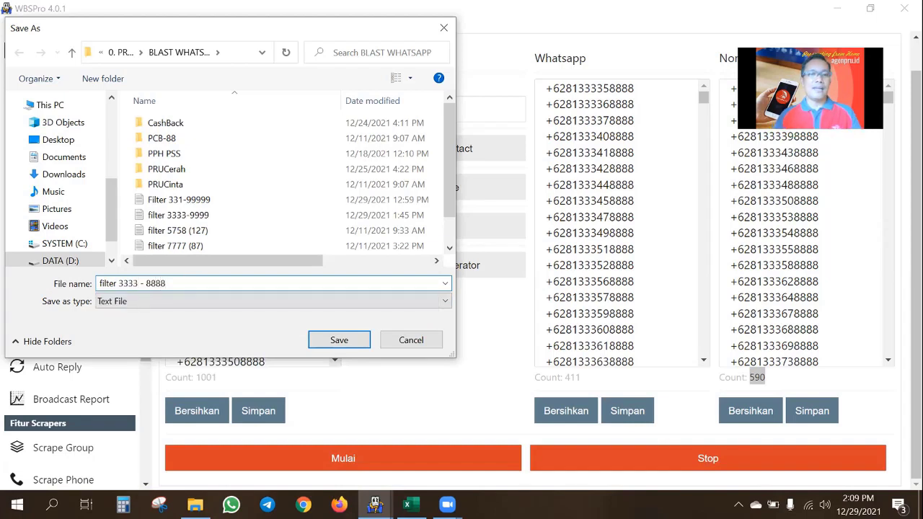
left_click(325, 341)
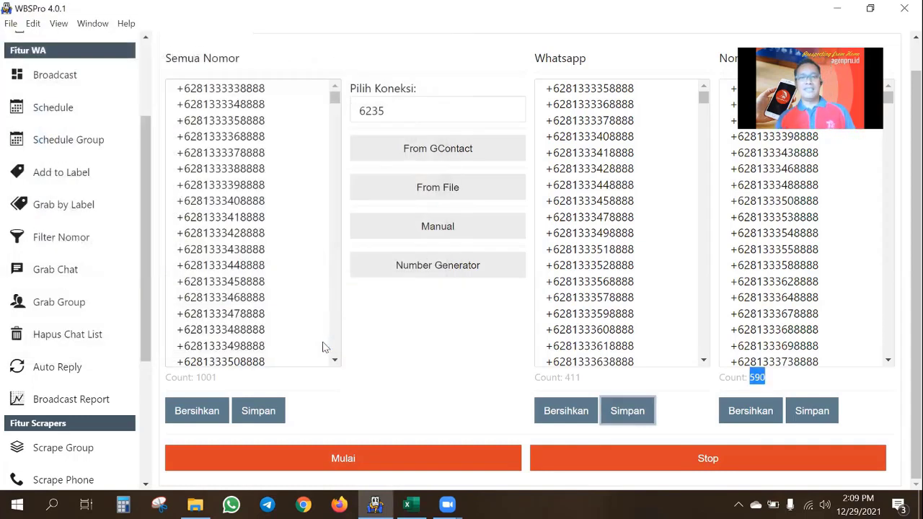
- Open the saved "filter 3333 - 8888" text file from the BLAST WHATSAPP folder in Notepad and reposition its window
left_click(436, 326)
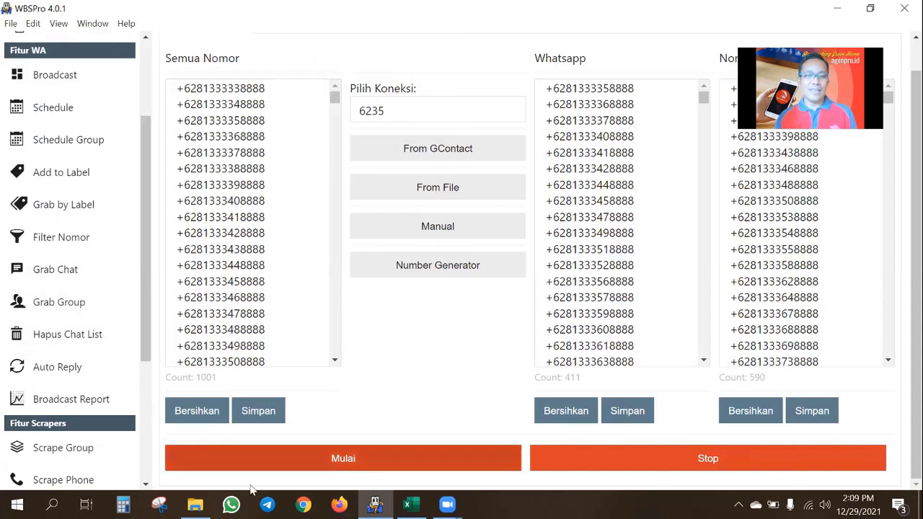
left_click(195, 505)
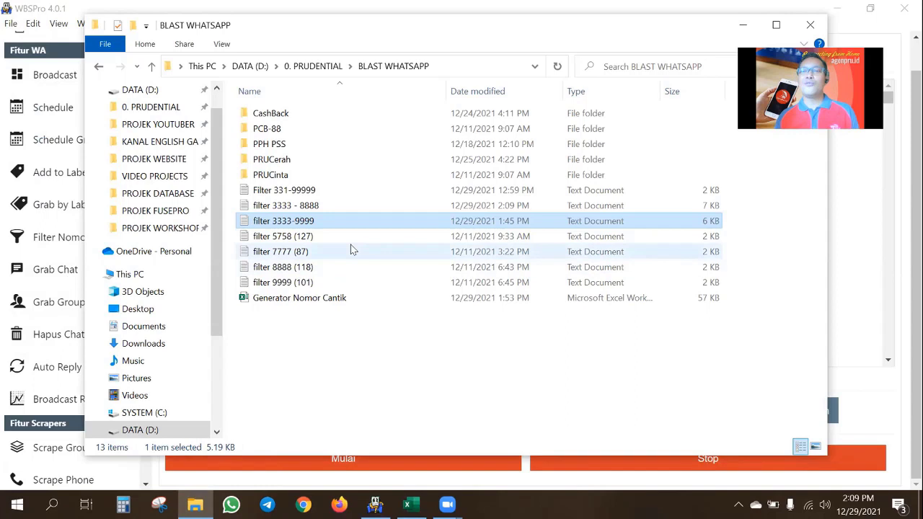
key("Up")
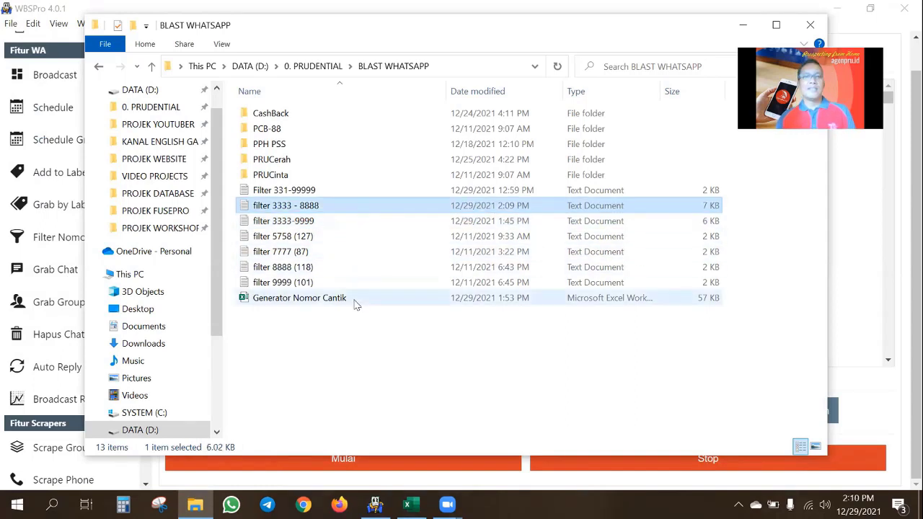
double_click(345, 206)
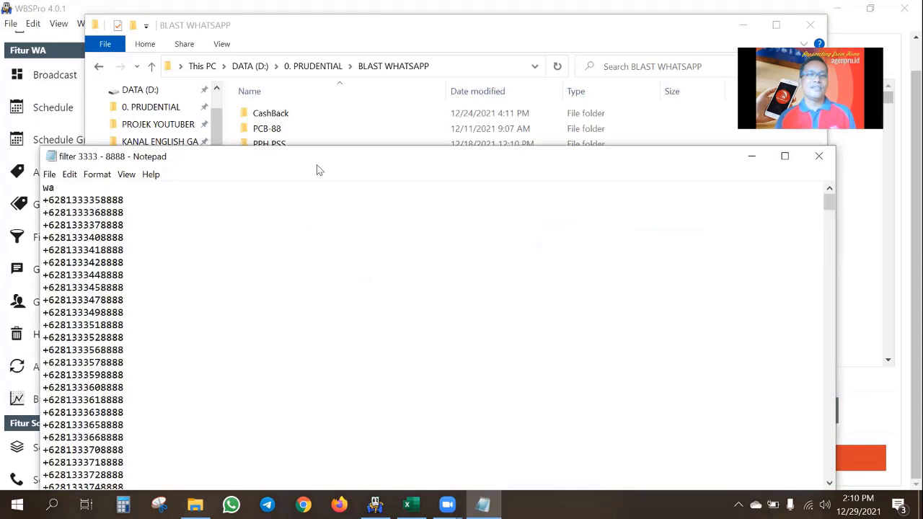
left_click_drag(318, 164, 333, 75)
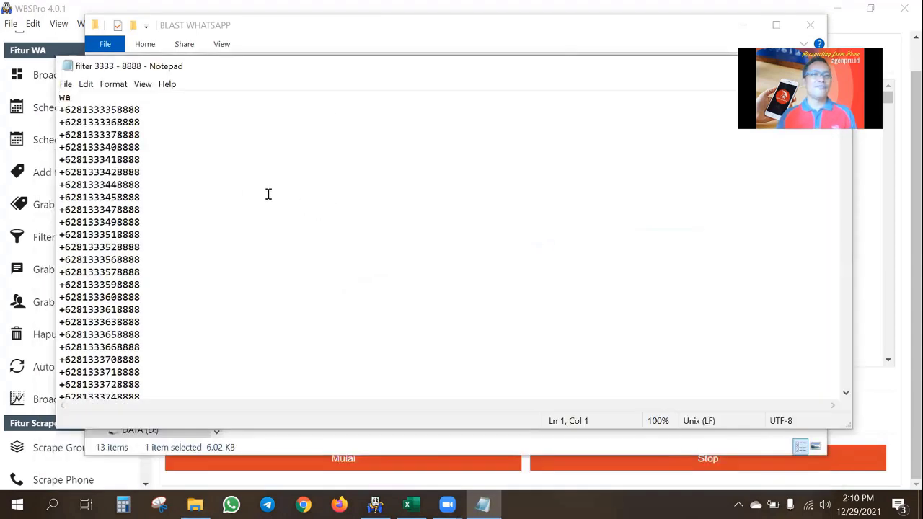
left_click(280, 259)
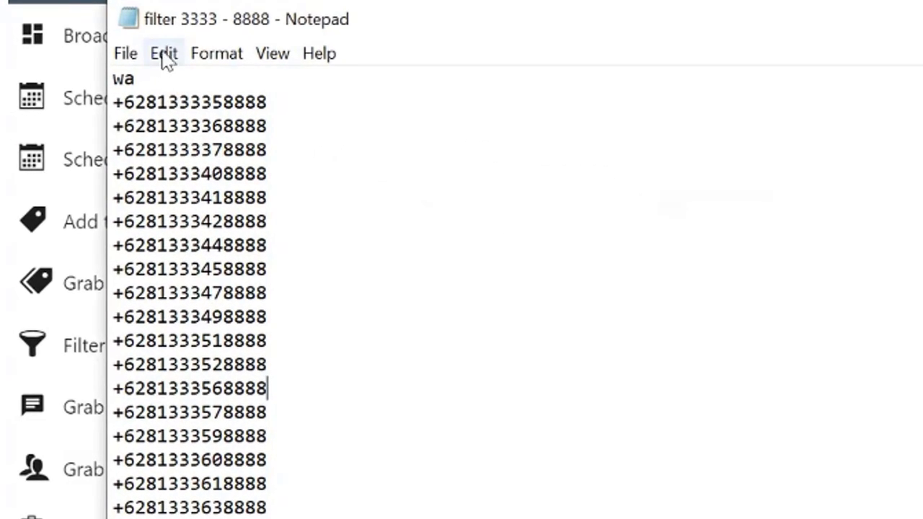
- Start a find-and-replace in the number list with the plus sign "+" as the text to find
left_click(164, 56)
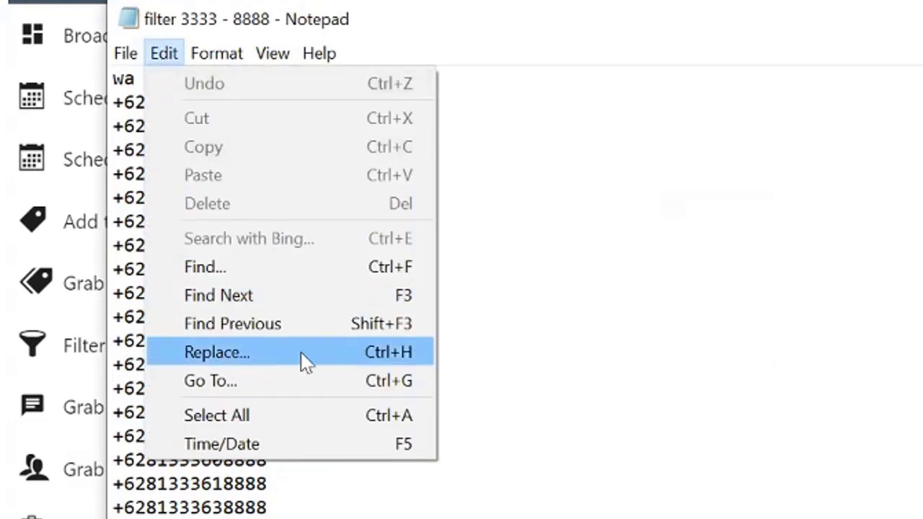
left_click(358, 354)
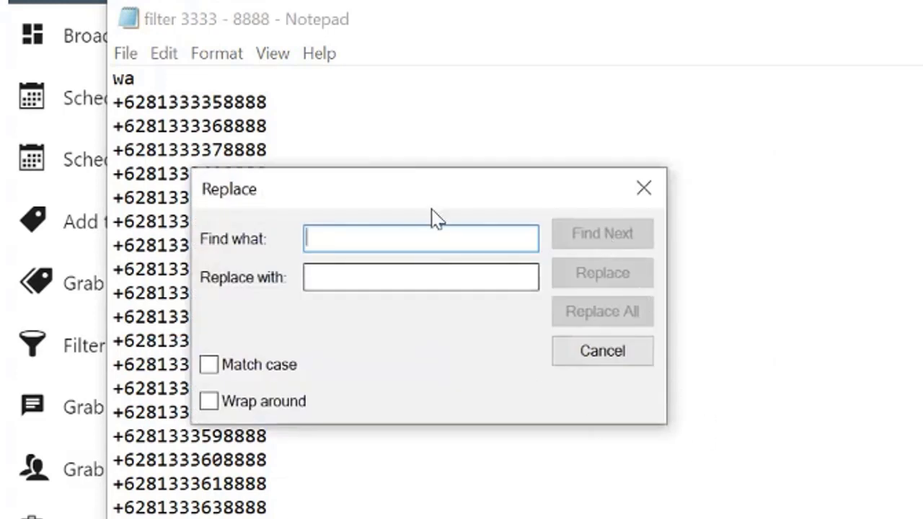
left_click_drag(423, 195, 589, 197)
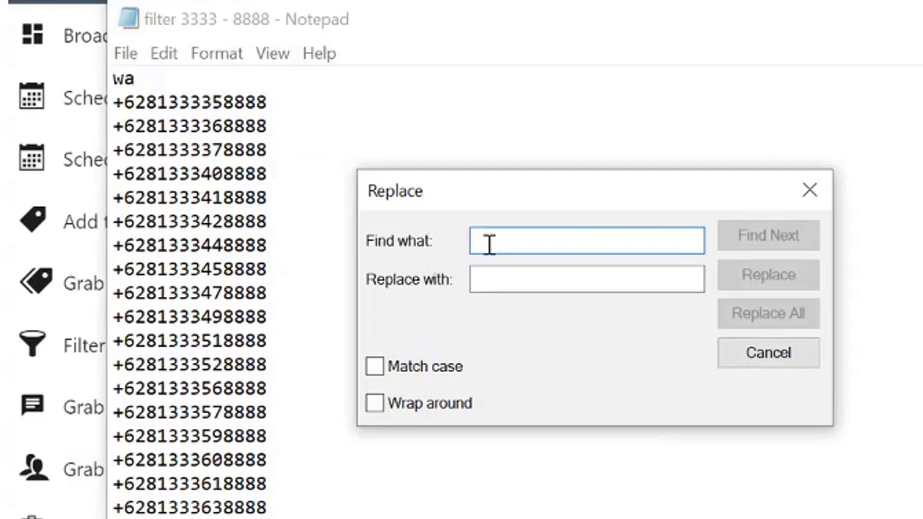
type("+")
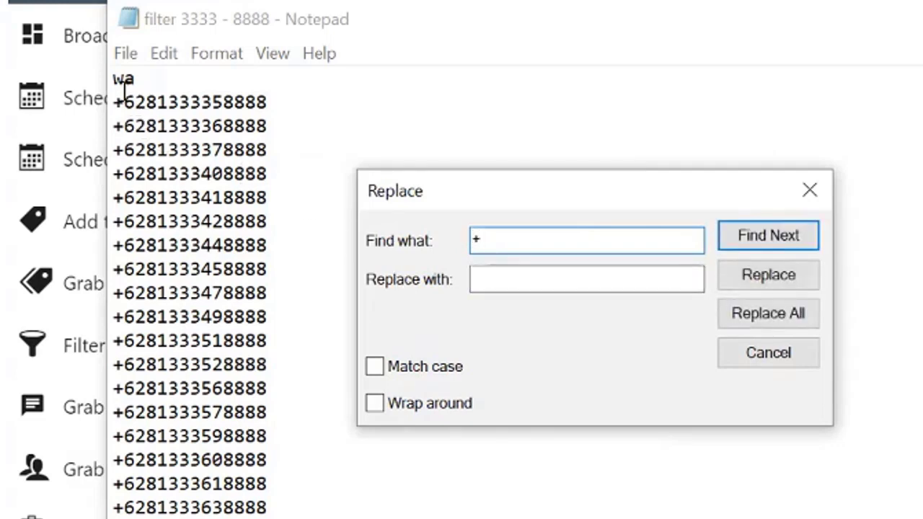
left_click_drag(113, 95, 121, 97)
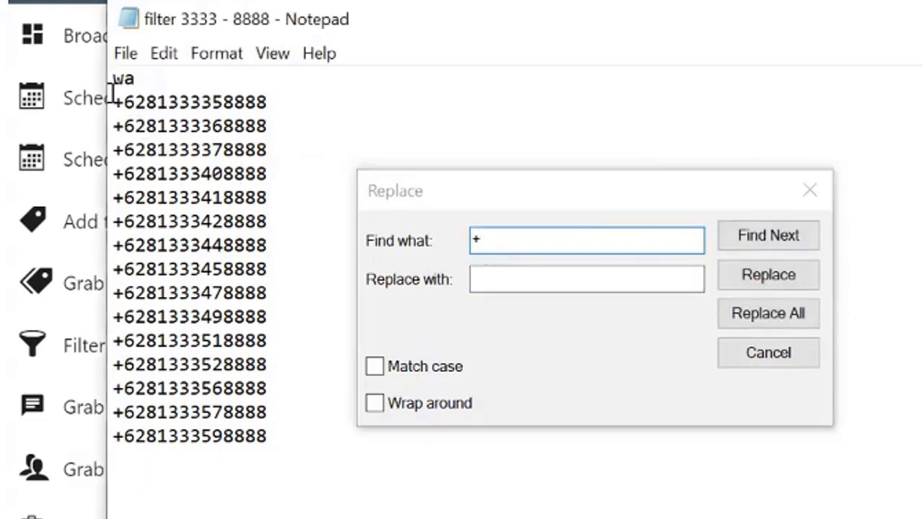
left_click(519, 242)
left_click(486, 276)
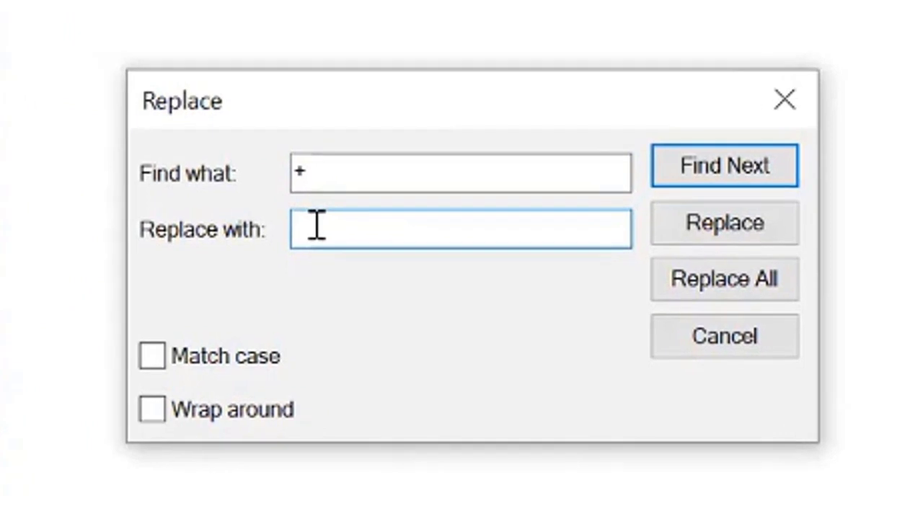
type("htt")
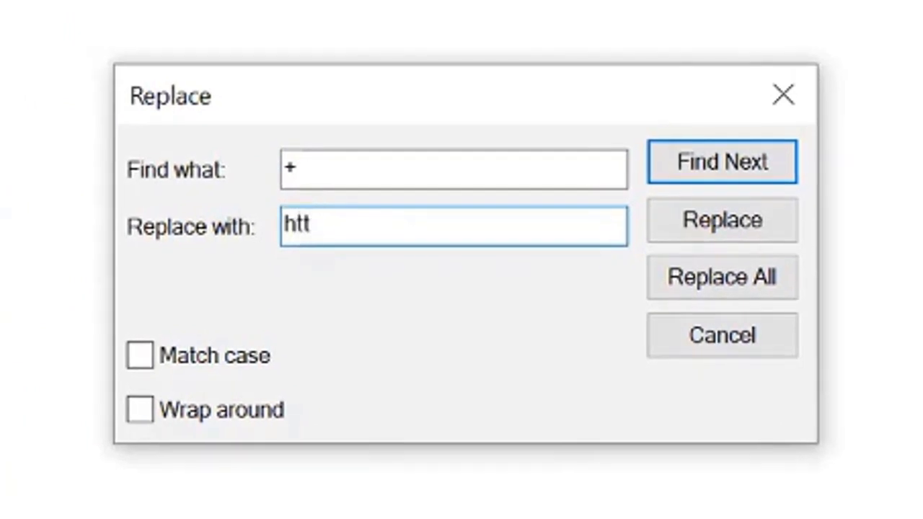
type("ps:")
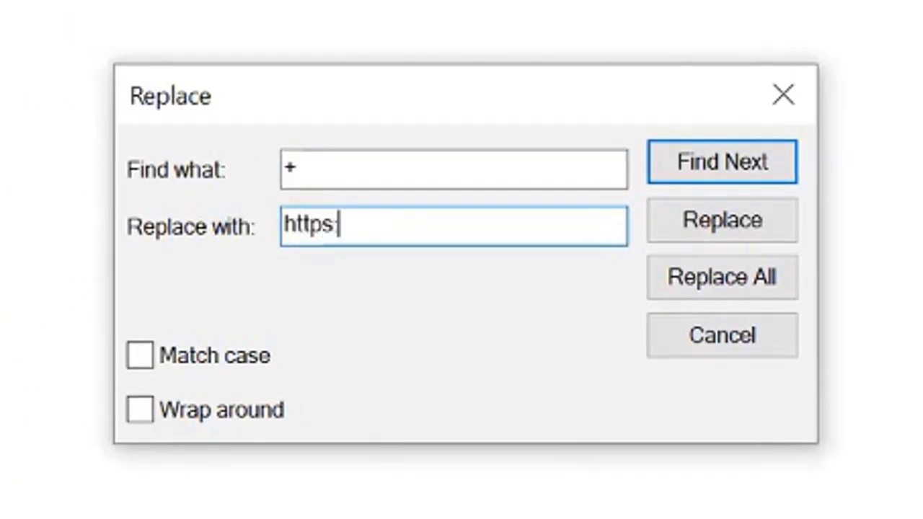
type("//wa.me")
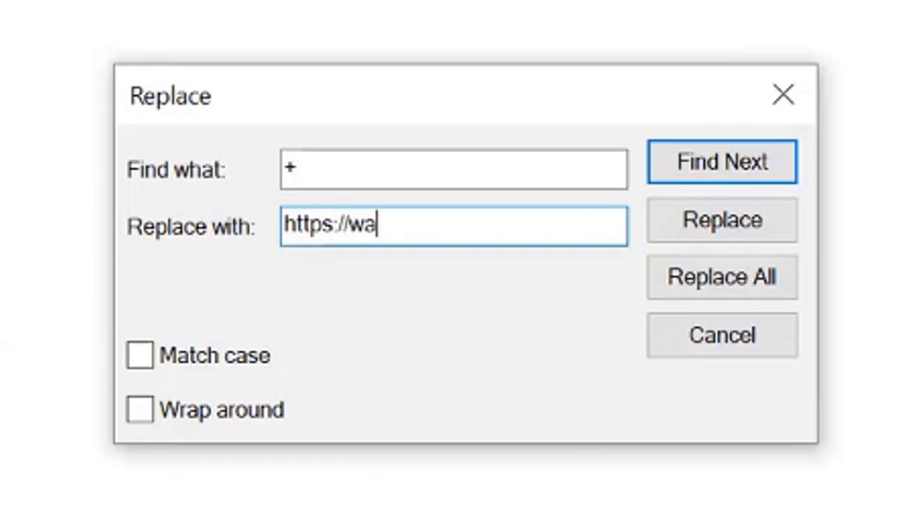